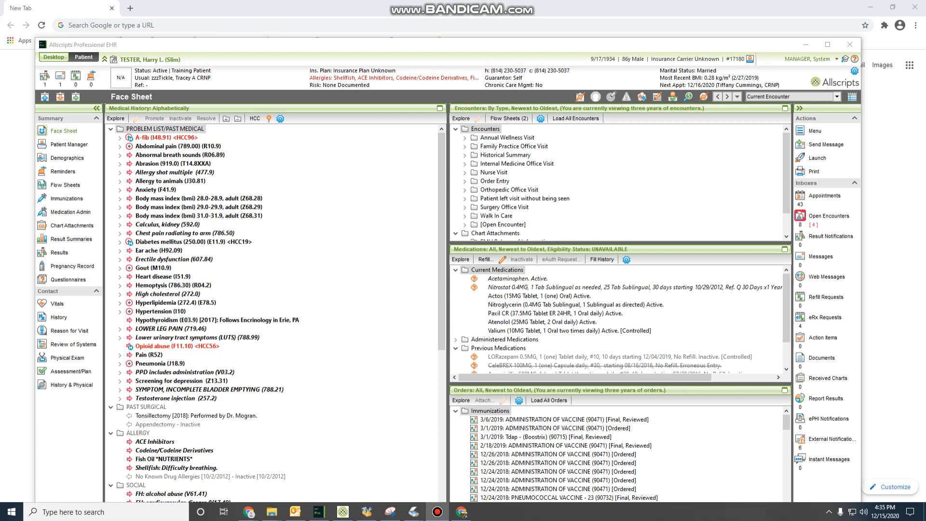
# - Review the patient's medical history on the Face Sheet down to other past history, and open the Patient Manager summary
pyautogui.scroll(-6, 274, 314)
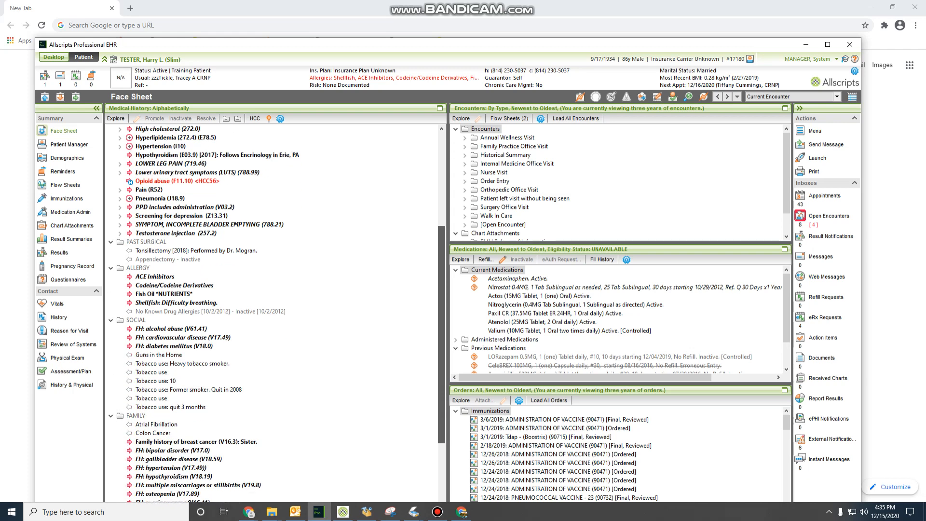
pyautogui.scroll(-4, 275, 313)
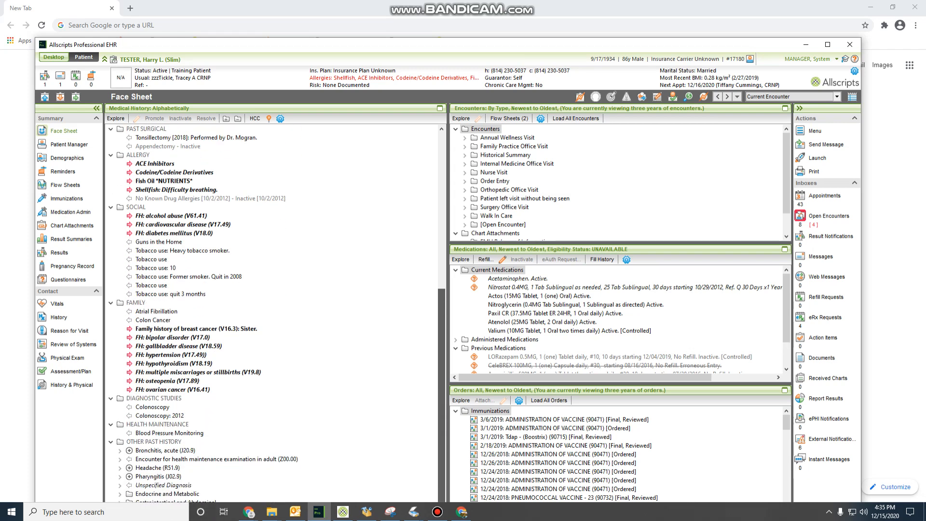
pyautogui.scroll(10, 274, 313)
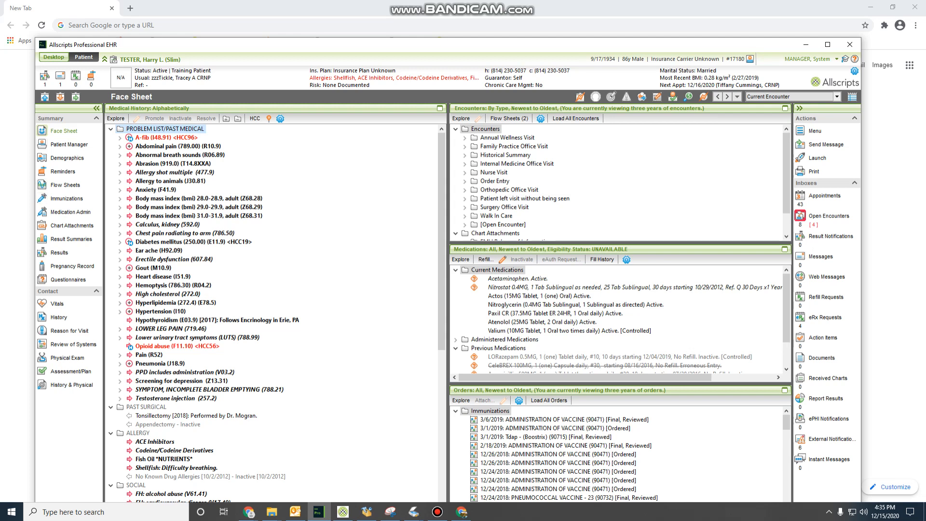
pyautogui.click(69, 144)
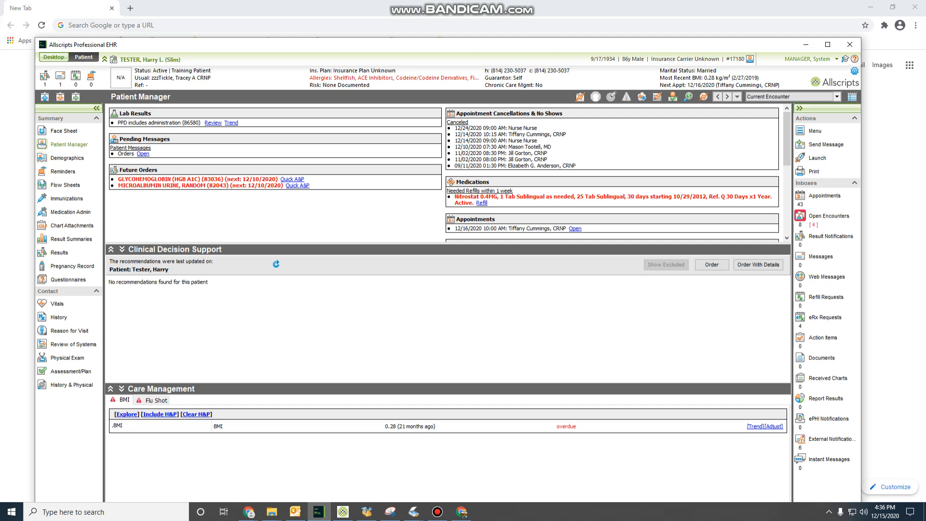
# - Look through the patient's Demographics, including the insurance policies and contacts, and return to the main demographics page
pyautogui.click(67, 158)
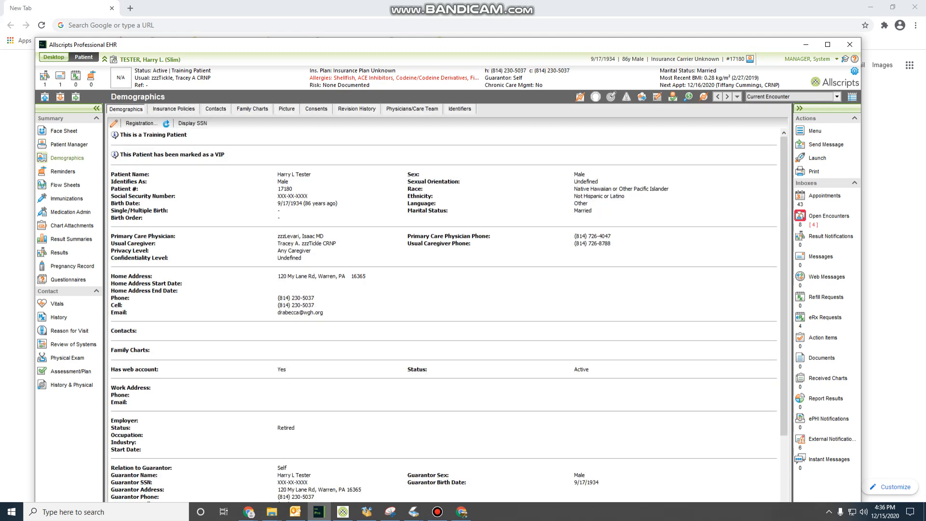
pyautogui.click(173, 109)
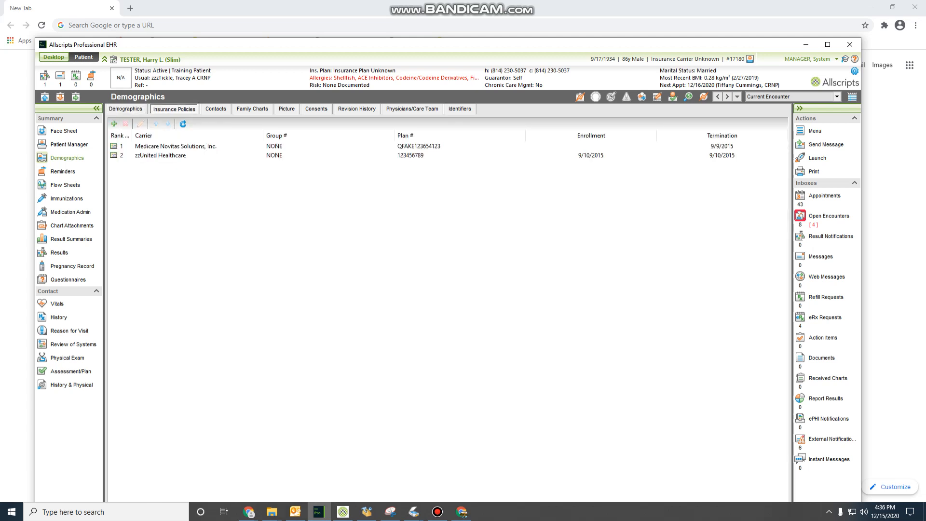
pyautogui.click(215, 109)
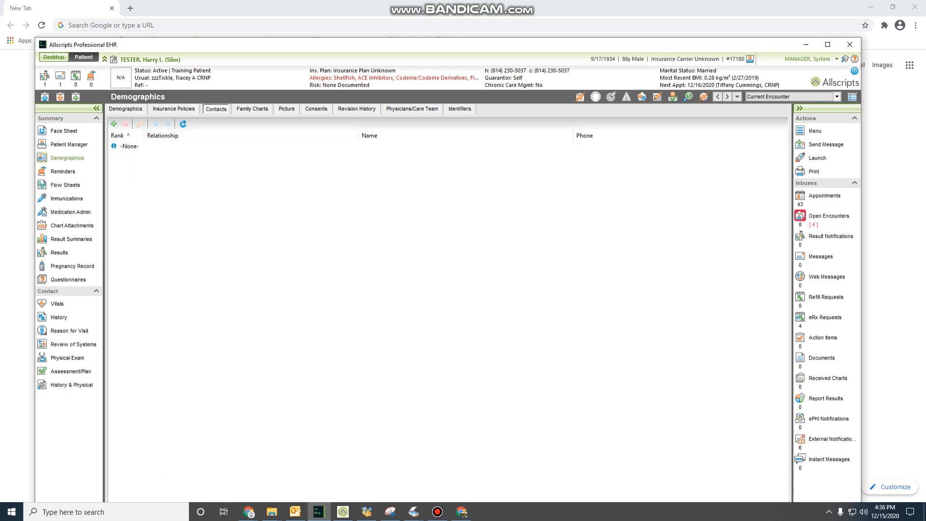
pyautogui.click(125, 109)
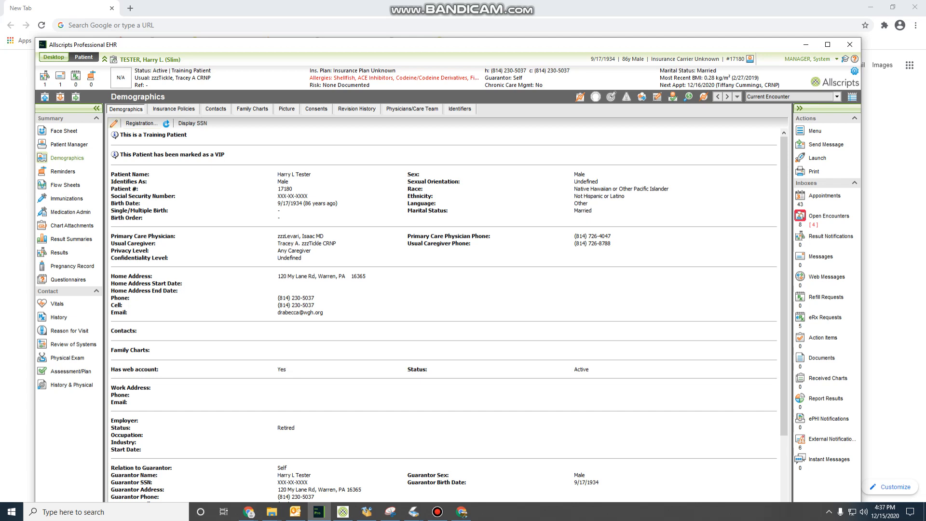
# - From the local pharmacy field in the patient's demographics, search for cvs in zip code 16365, and leave without saving changes
pyautogui.click(114, 123)
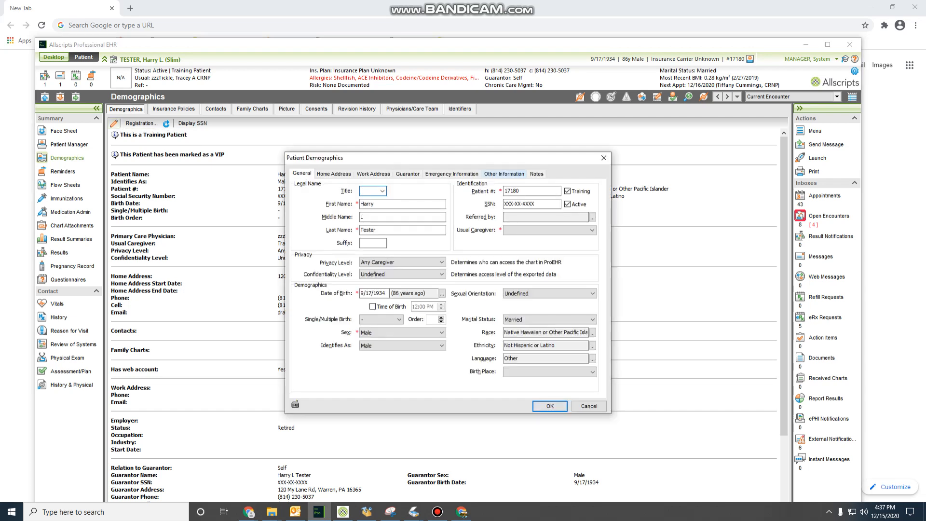
pyautogui.click(504, 173)
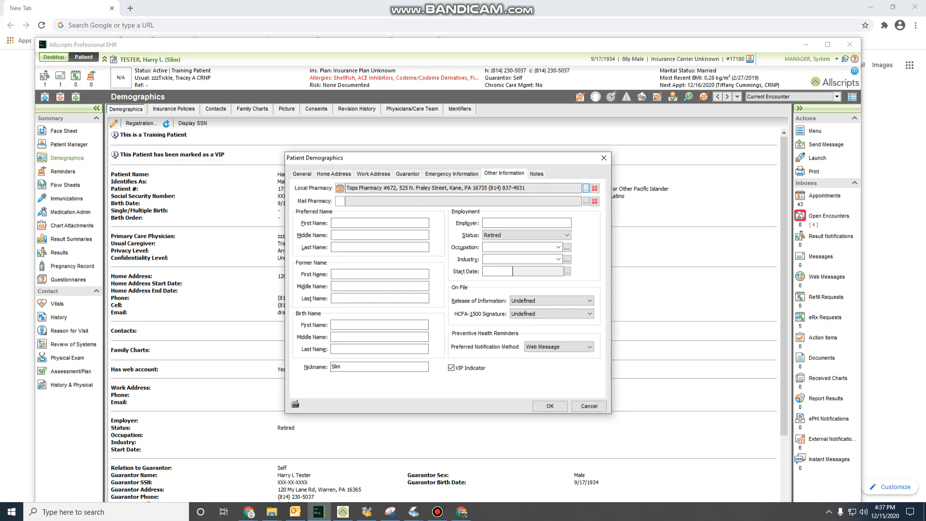
pyautogui.click(585, 187)
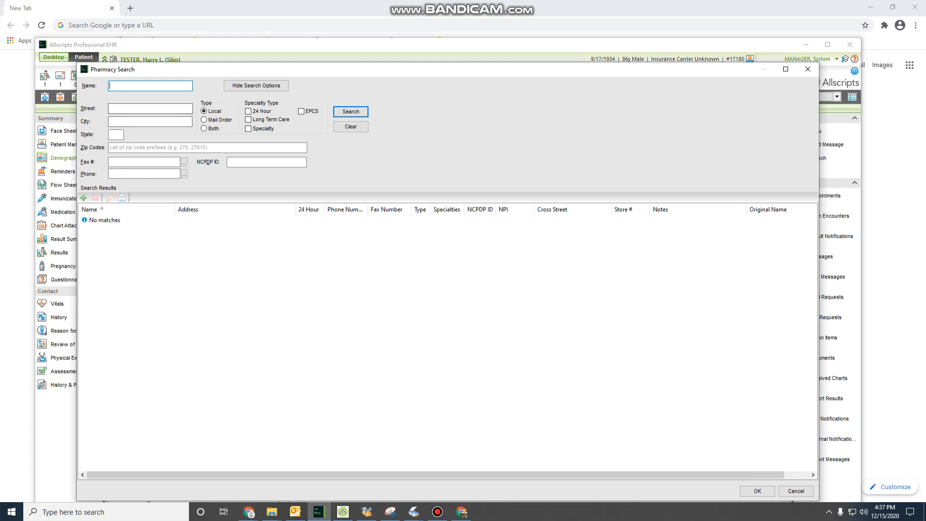
pyautogui.write('cvs')
pyautogui.click(119, 148)
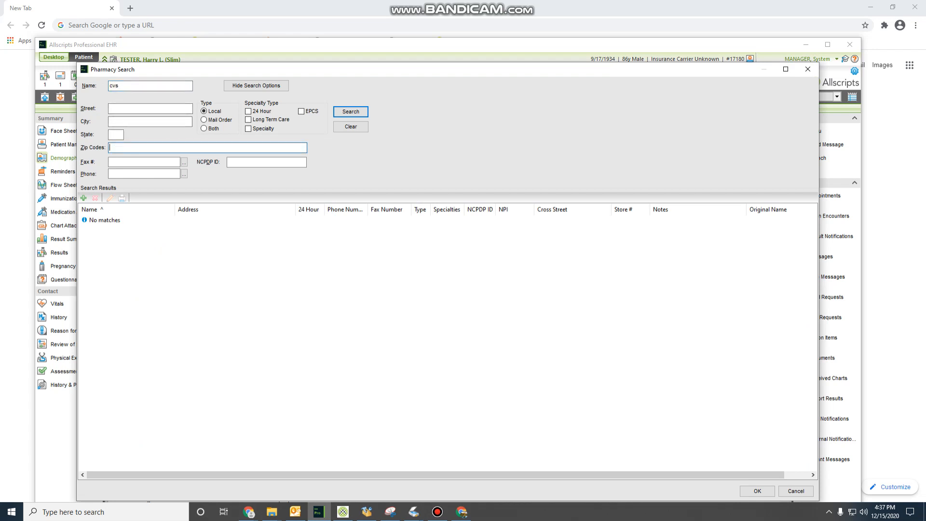
pyautogui.write('16365')
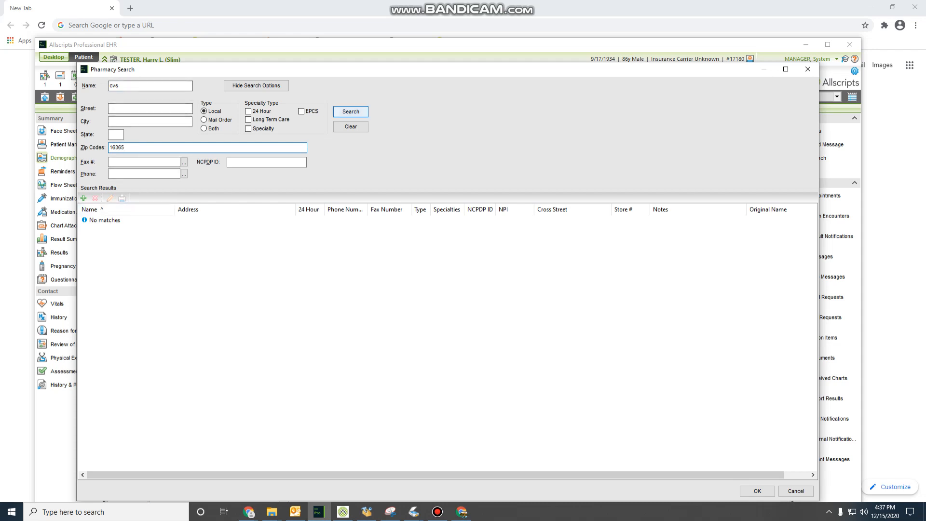
pyautogui.press('Return')
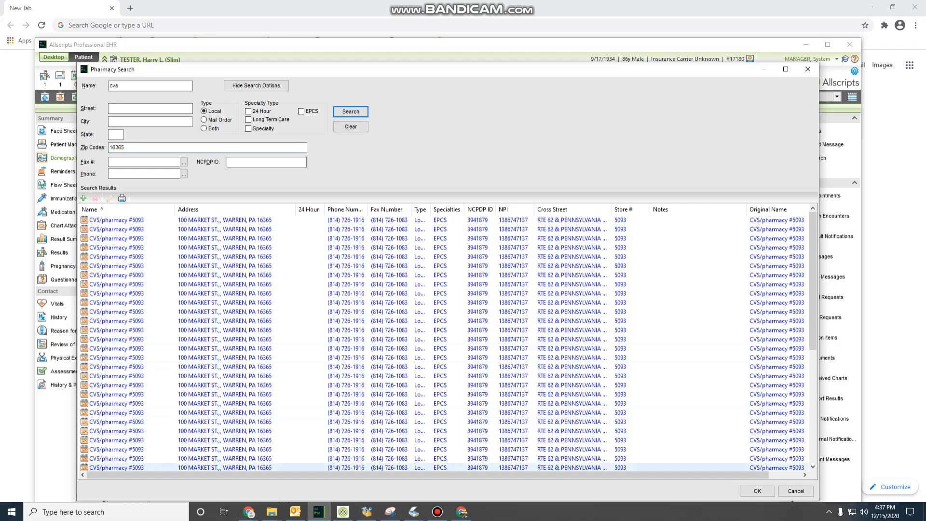
pyautogui.click(757, 490)
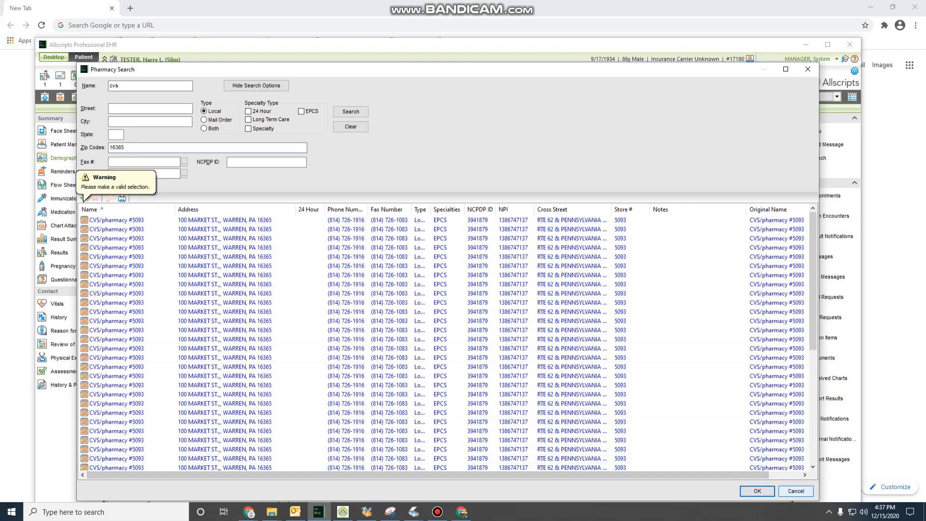
pyautogui.click(795, 490)
pyautogui.click(589, 406)
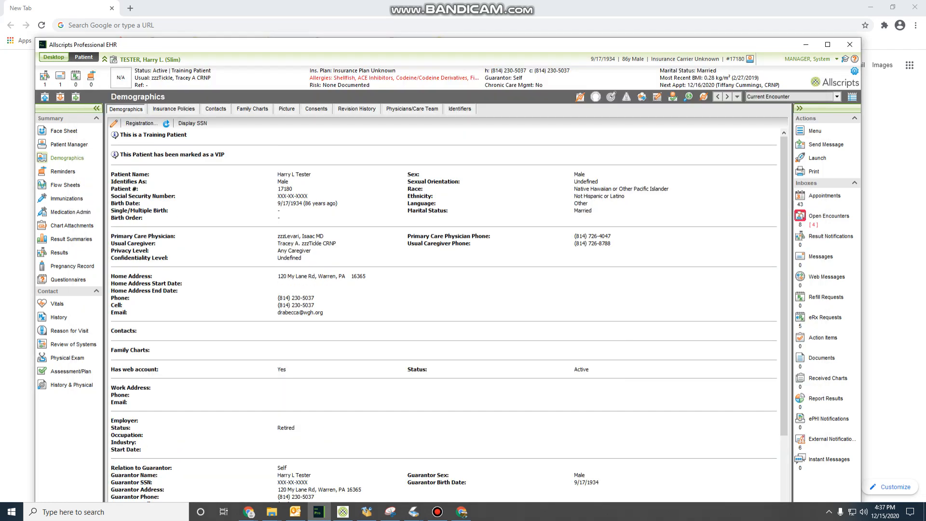
# - Add an always-on patient reminder with the subject PT IS HARD OF HEARING, without reminding a specific caregiver, and save it to the chart
pyautogui.click(62, 171)
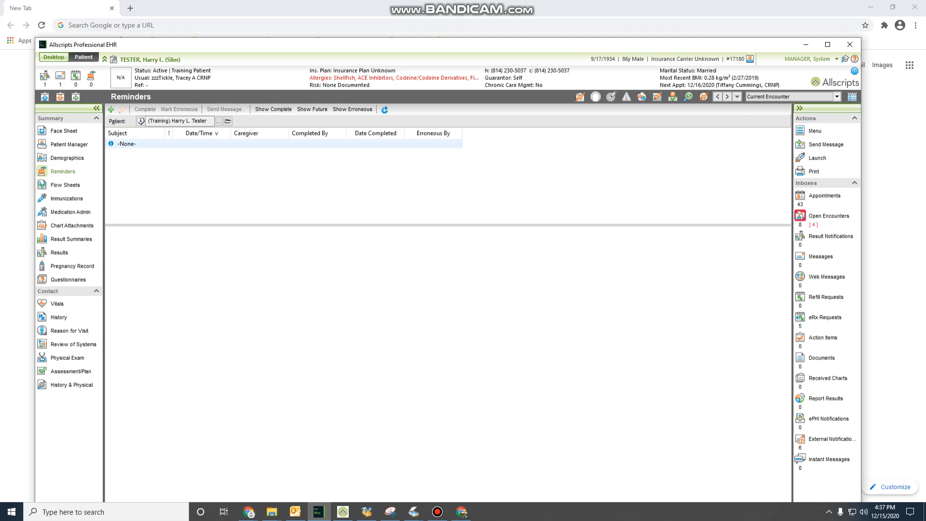
pyautogui.click(111, 109)
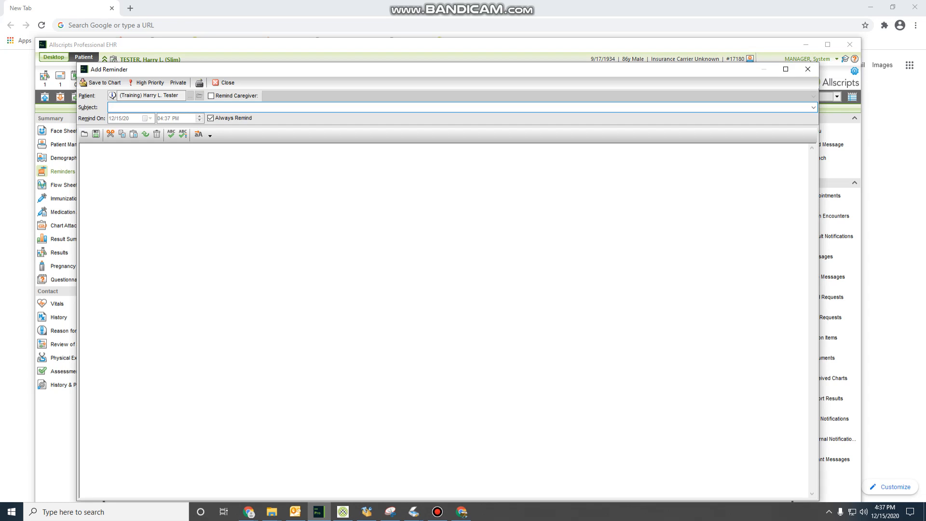
pyautogui.write('PT IS HARD OF HEARING')
pyautogui.click(210, 95)
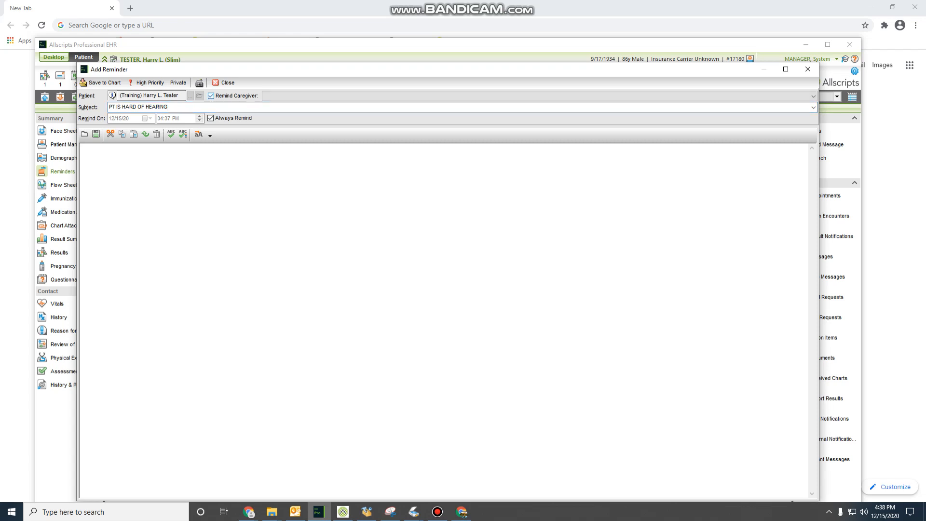
pyautogui.click(211, 95)
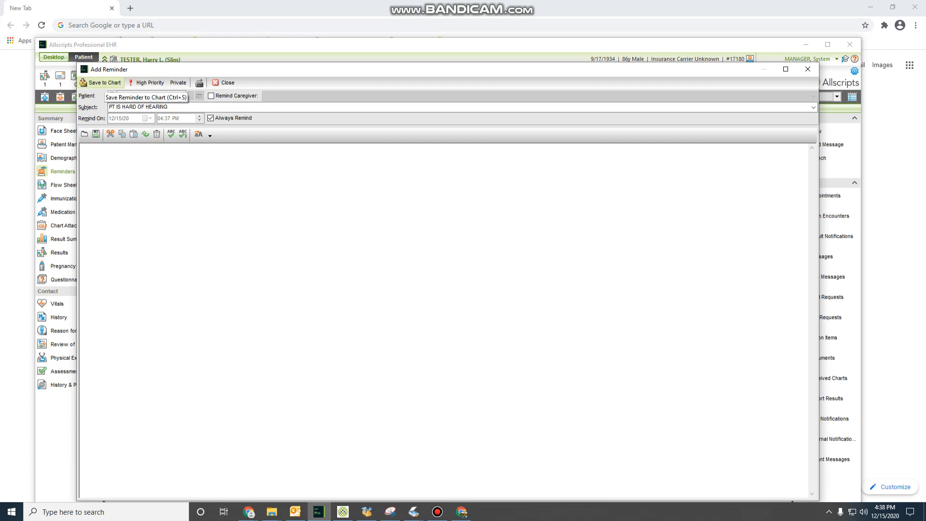
pyautogui.click(100, 83)
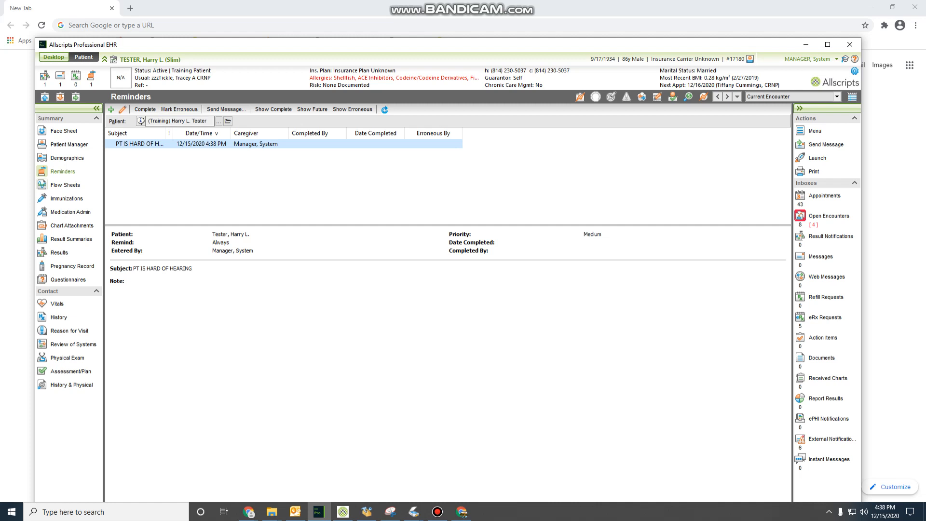
# - Open the patient's Flow Sheets and view the custom flow sheet option without adding one
pyautogui.click(65, 185)
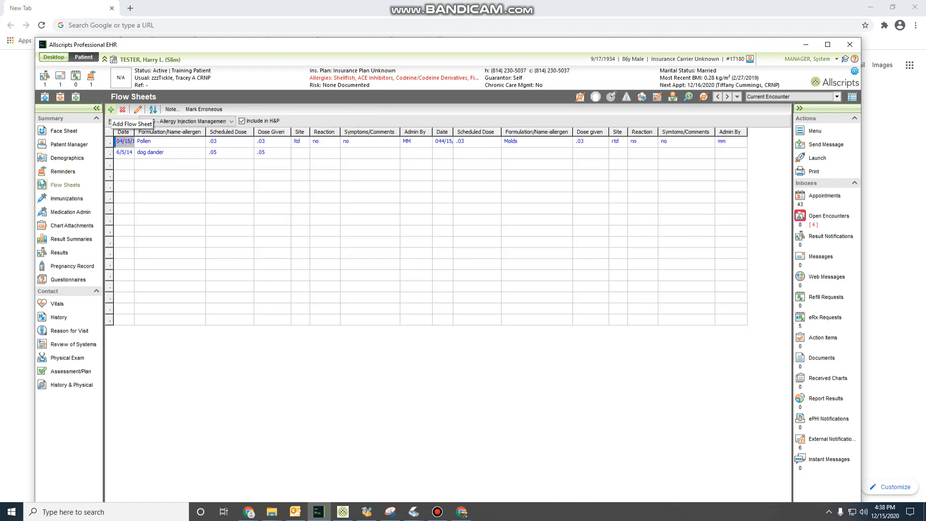
pyautogui.click(111, 110)
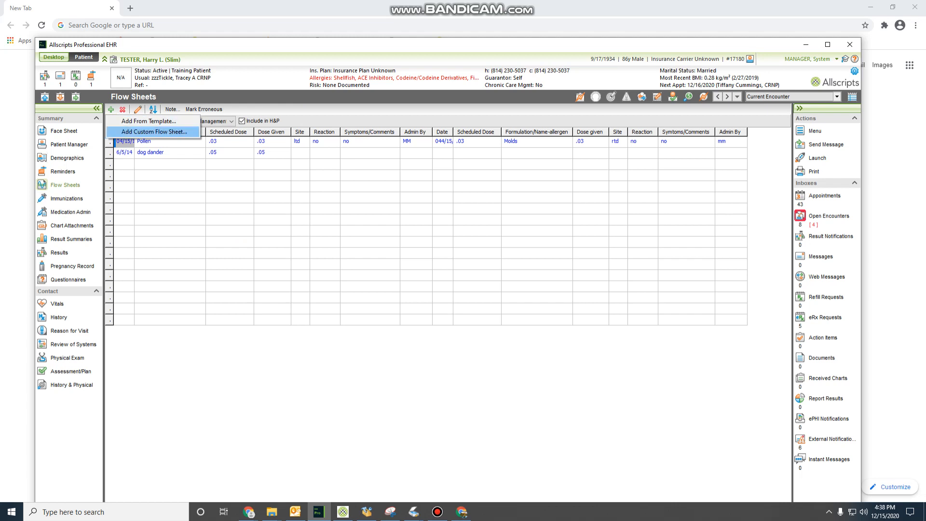
pyautogui.click(154, 132)
pyautogui.click(546, 366)
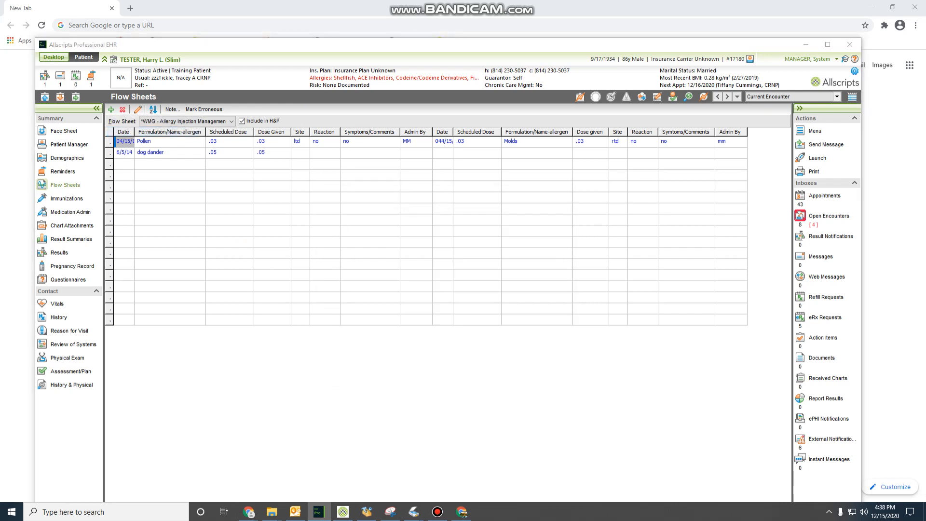
# - Add a flow sheet from the *WMG - Prolia site template, keeping its default name, columns and rows
pyautogui.click(111, 110)
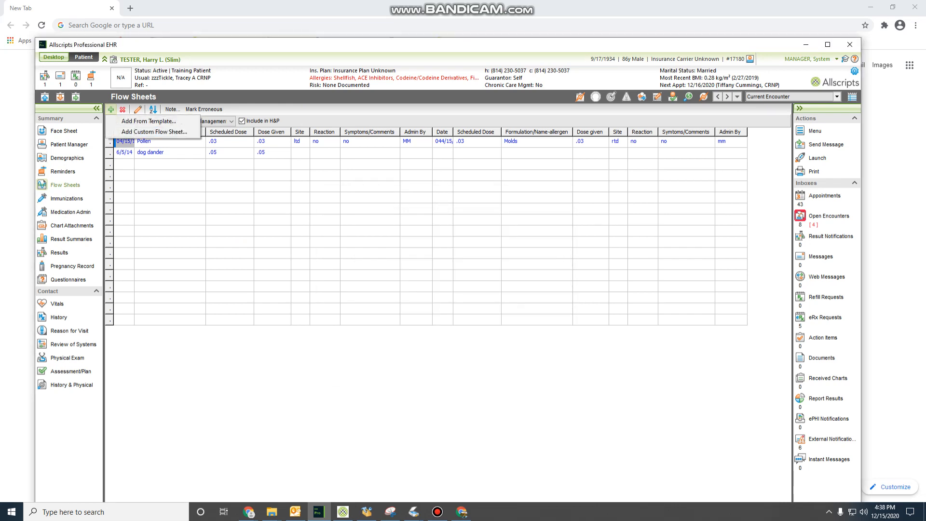
pyautogui.click(137, 122)
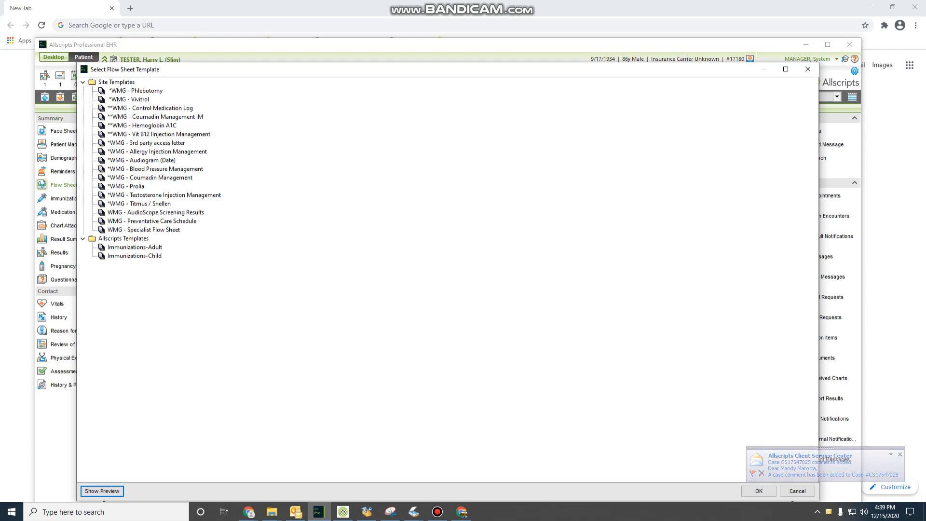
pyautogui.click(126, 186)
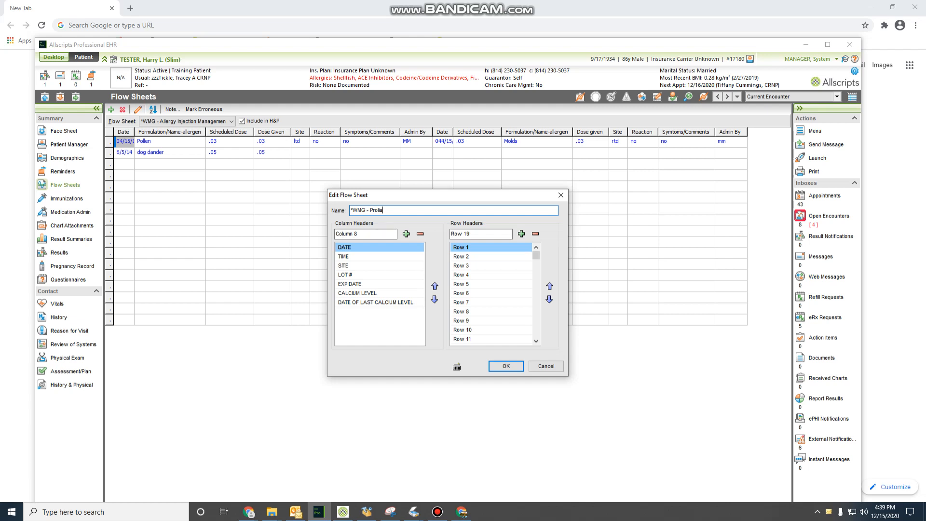
pyautogui.press('Return')
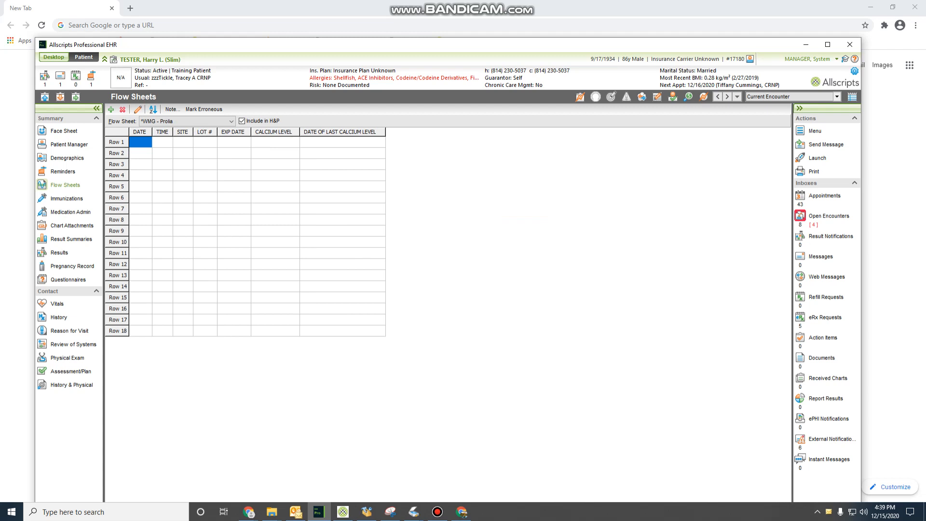
# - Enter 12/15/2020 as the date in Row 1 of the Prolia flow sheet and go through its remaining columns, leaving them blank
pyautogui.click(140, 142)
pyautogui.write('12')
pyautogui.write('/15/2020')
pyautogui.press('Tab')
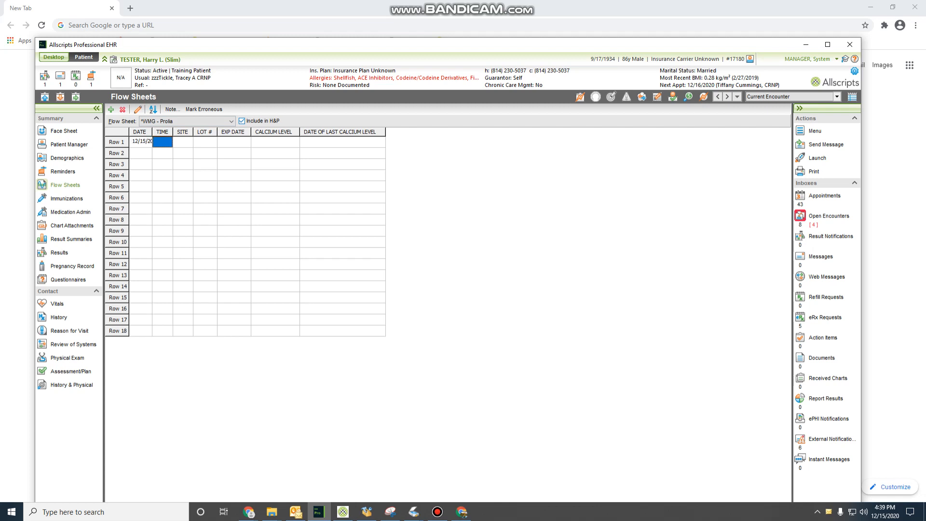
pyautogui.press('Tab')
pyautogui.press('Tab')
pyautogui.press('Tab')
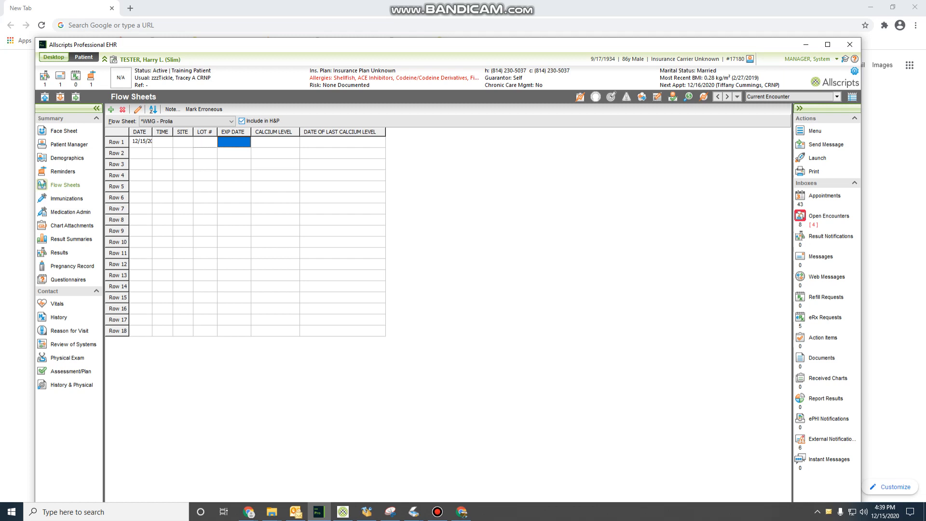
pyautogui.press('Tab')
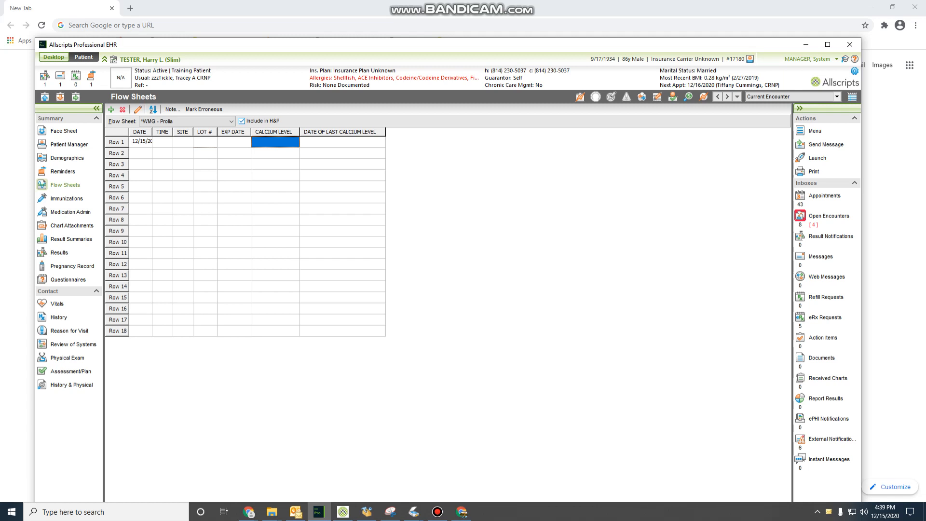
pyautogui.press('Tab')
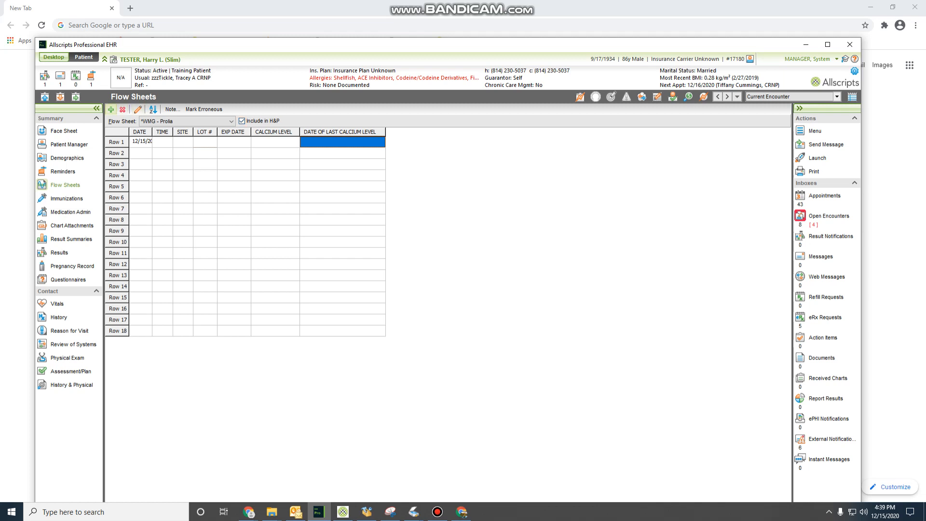
pyautogui.click(111, 109)
pyautogui.click(154, 132)
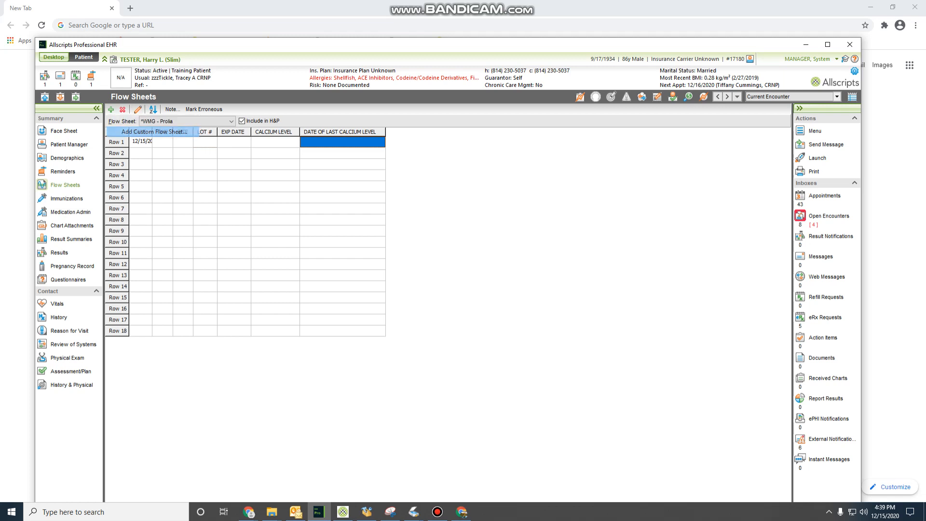
pyautogui.click(546, 366)
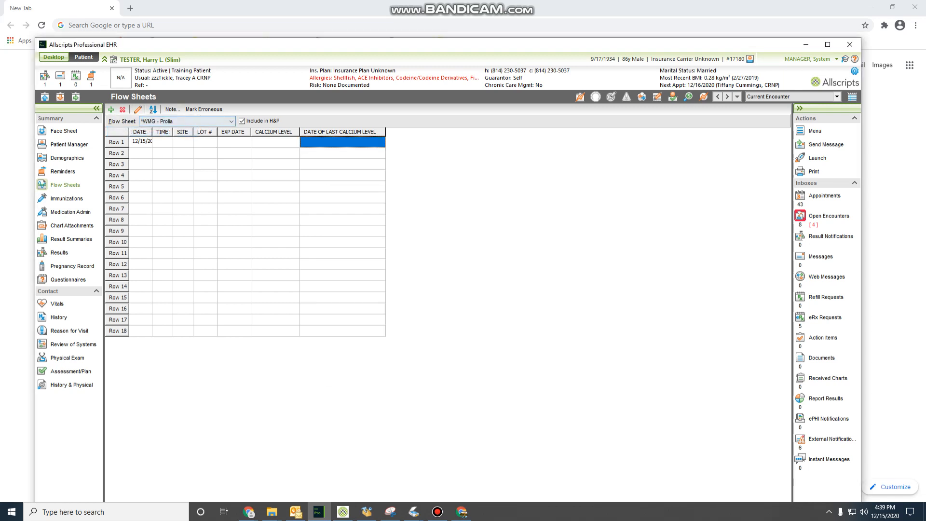
# - Check the patient's existing flow sheets and add one from the *WMG - Coumadin Management site template, keeping its default name, columns and rows
pyautogui.click(231, 121)
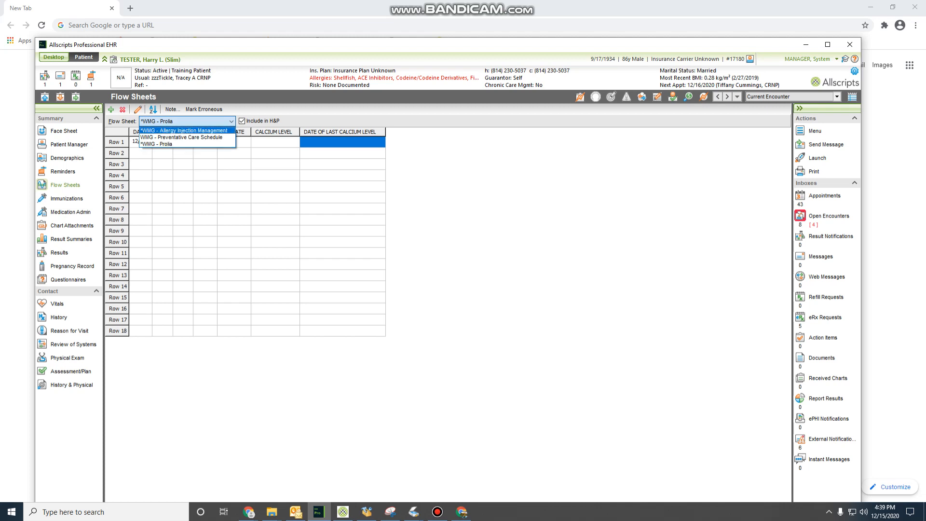
pyautogui.click(111, 110)
pyautogui.click(111, 109)
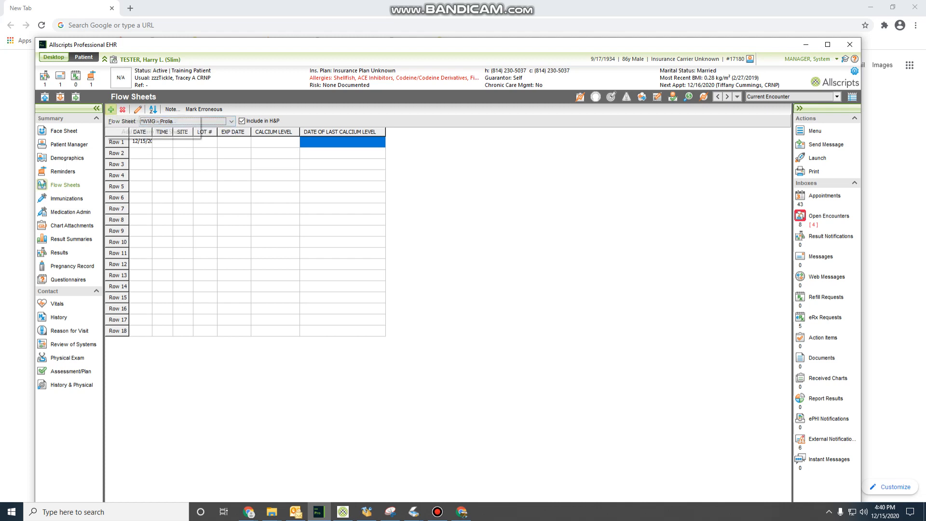
pyautogui.click(148, 121)
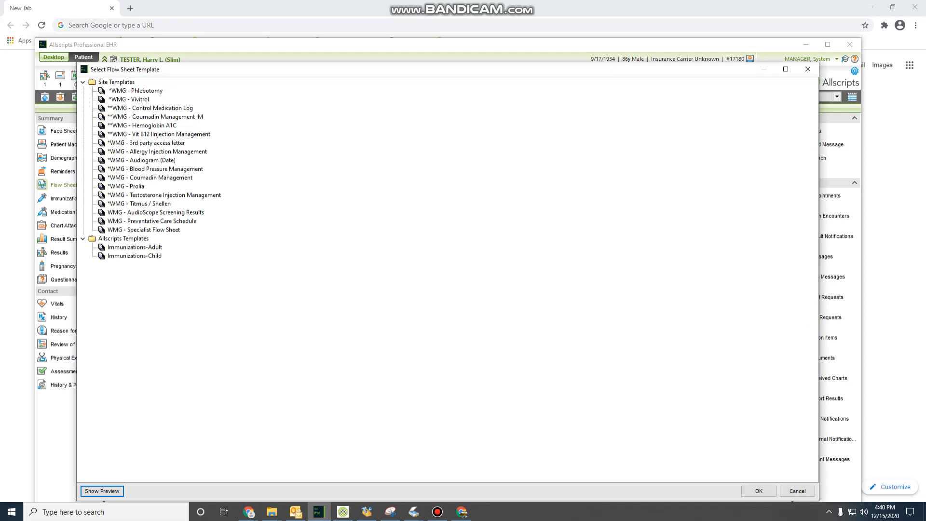
pyautogui.doubleClick(150, 177)
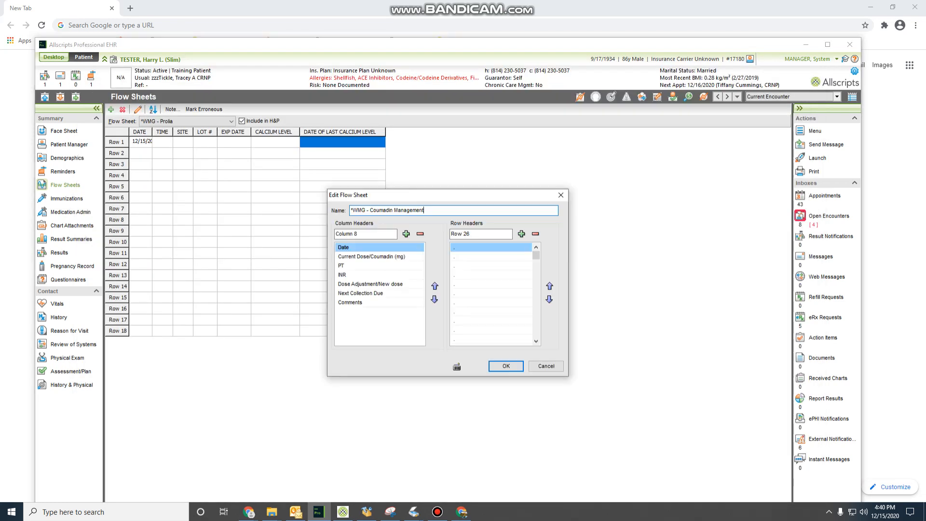
pyautogui.press('Return')
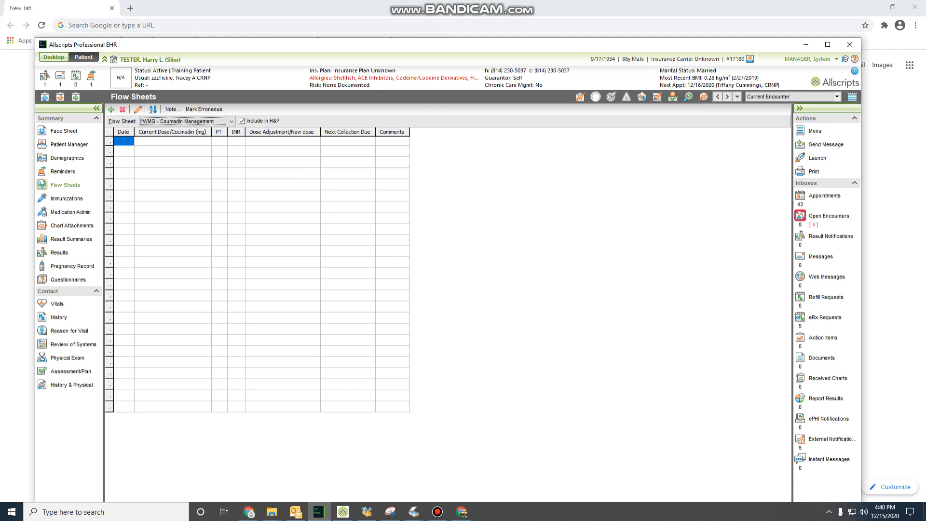
# - In the first row of the Coumadin flow sheet, enter date 12/15/2020, current dose 5mg daily and INR 2.6, leaving PT blank
pyautogui.click(124, 141)
pyautogui.write('12')
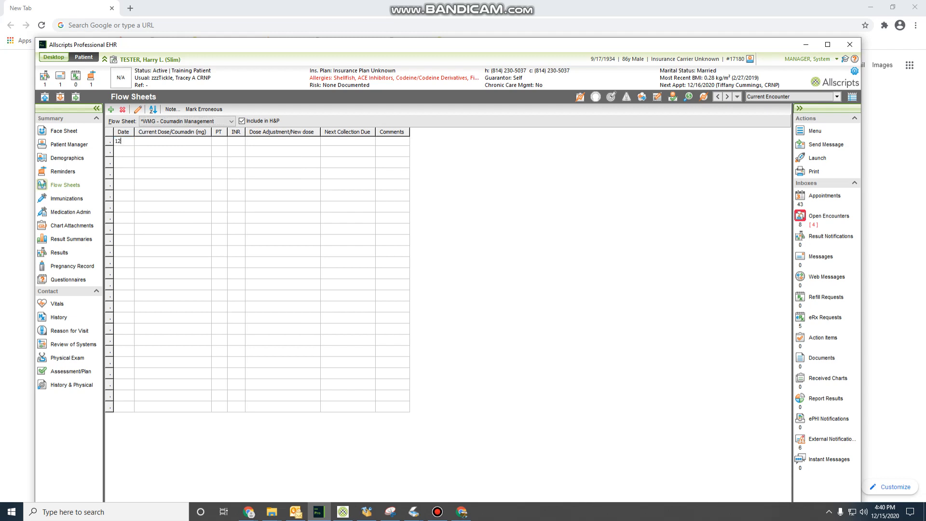
pyautogui.write('/15/2020')
pyautogui.press('Tab')
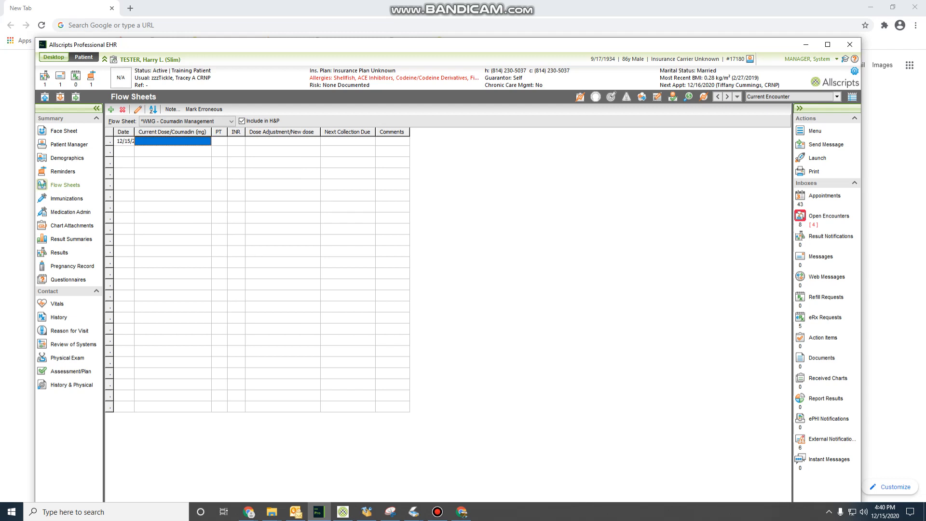
pyautogui.write('5mg ')
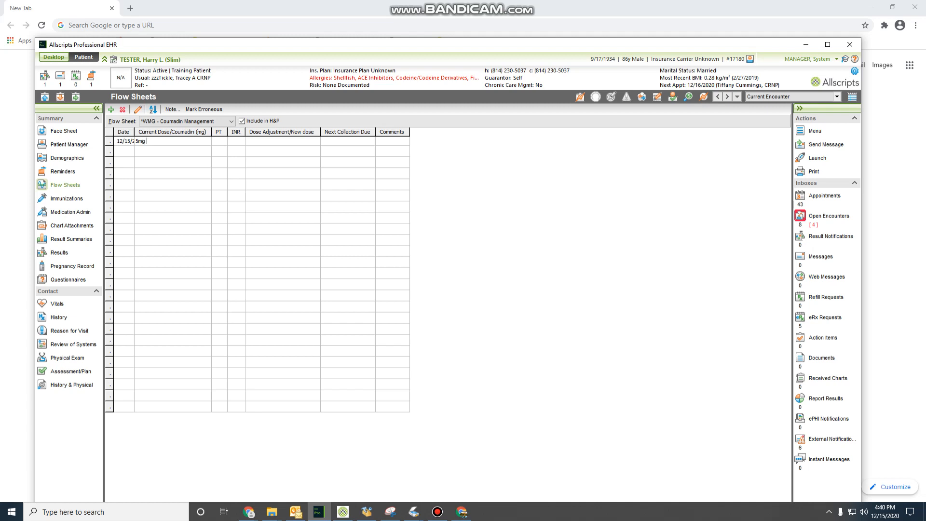
pyautogui.write('daily')
pyautogui.press('Tab')
pyautogui.press('Tab')
pyautogui.write('2.6')
pyautogui.press('Tab')
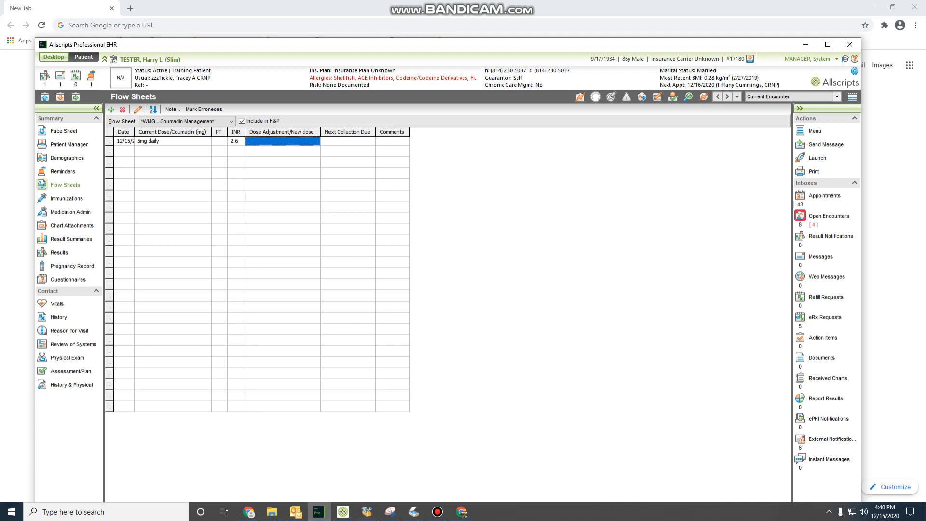
# - Enter dose adjustment continue 5 mg daily, next collection 2 weeks and comment mm/MT Pt aware in that row, and toggle Include in H&P
pyautogui.write('cont')
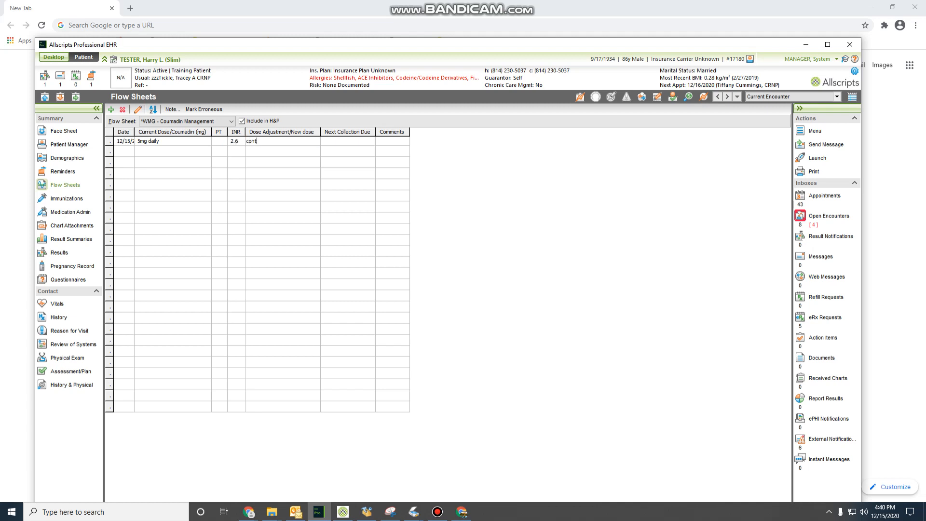
pyautogui.write('inue 5 mg daily')
pyautogui.press('Tab')
pyautogui.write('2 weeks')
pyautogui.press('Tab')
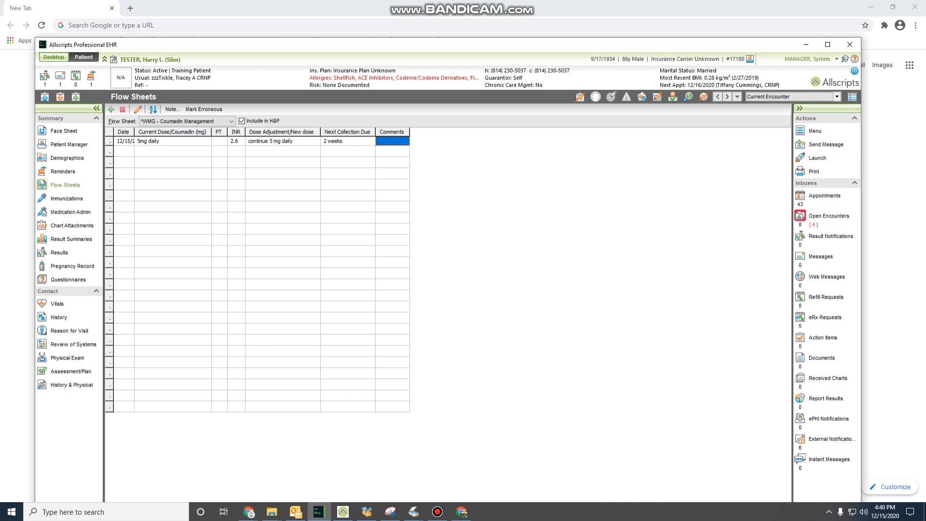
pyautogui.write('mm')
pyautogui.write('/MT')
pyautogui.write(' Pt aware')
pyautogui.click(242, 121)
# - Leave the chart for the desktop and list the recent patients in Patient Search, with training patients included
pyautogui.click(64, 131)
pyautogui.click(53, 56)
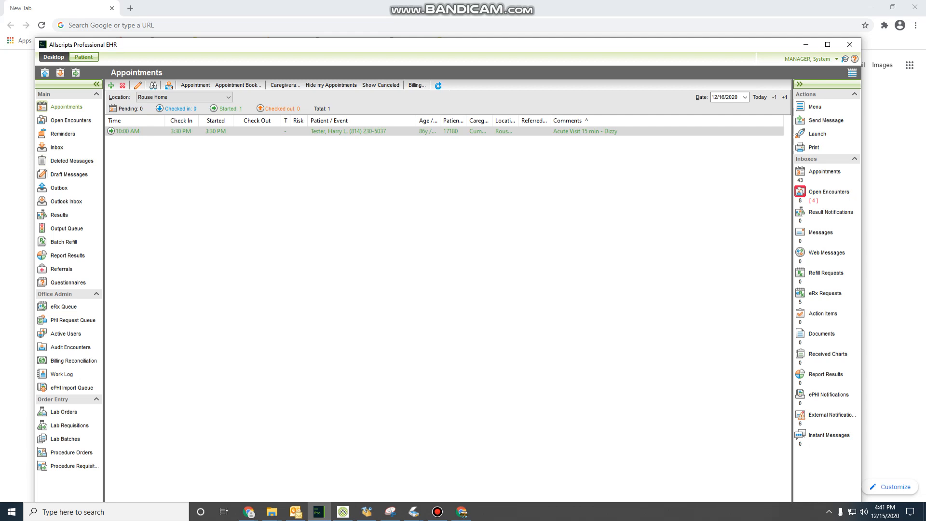
pyautogui.click(45, 73)
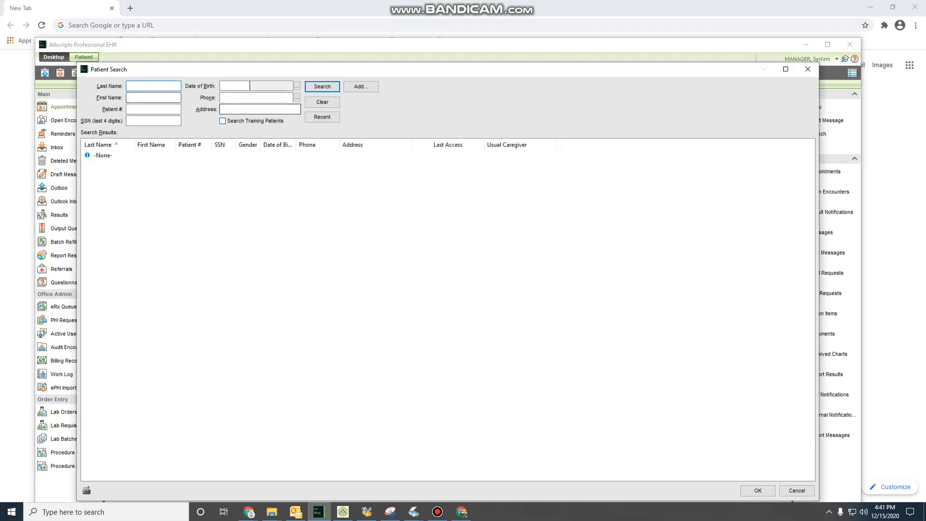
pyautogui.click(222, 121)
pyautogui.click(322, 117)
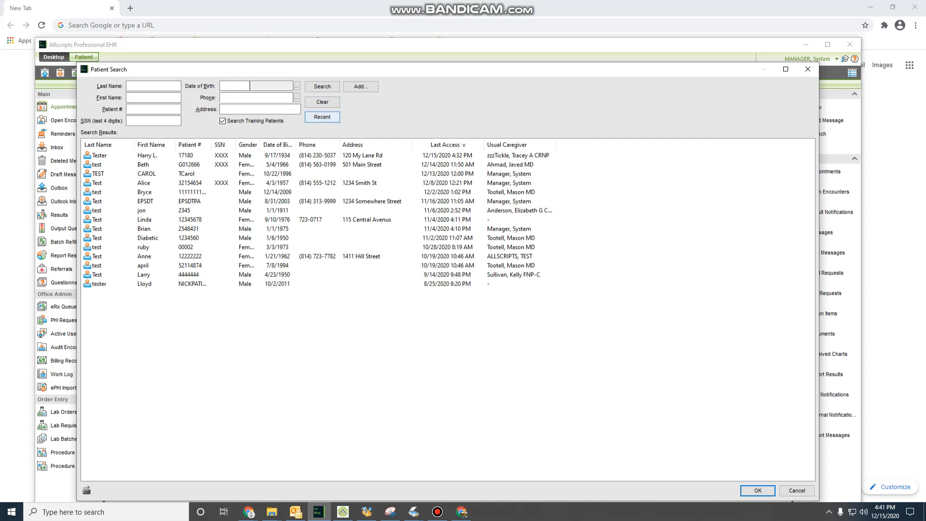
# - Open the most recently accessed training patient's chart in the 12/15/2020 2:46 PM encounter and dismiss the patient reminders
pyautogui.doubleClick(150, 155)
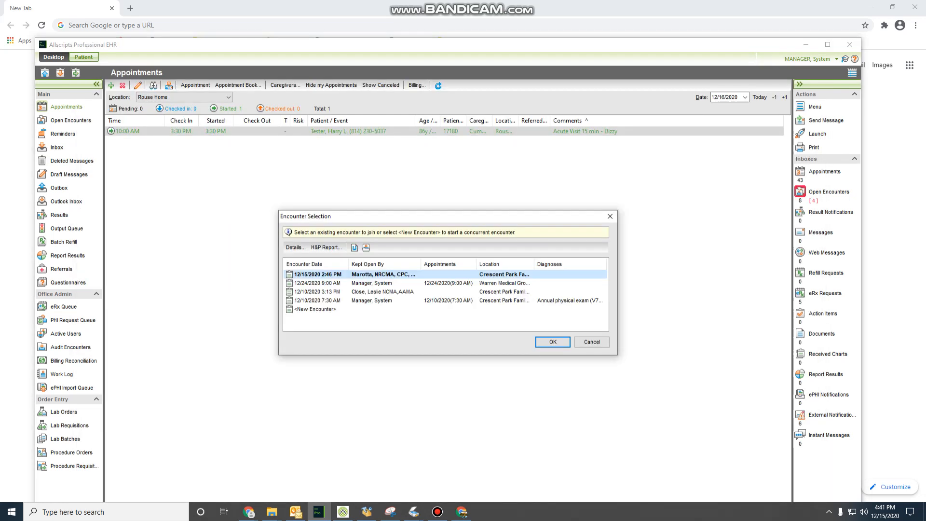
pyautogui.press('Return')
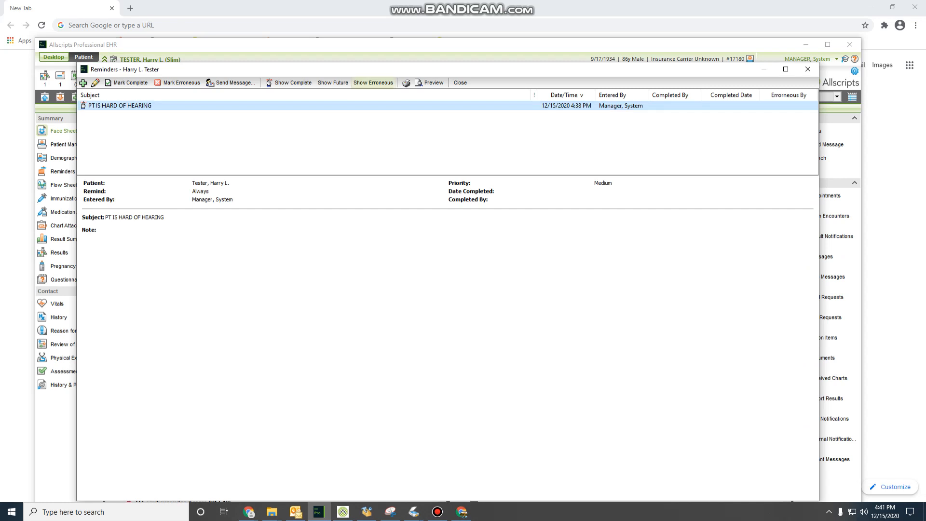
pyautogui.click(460, 83)
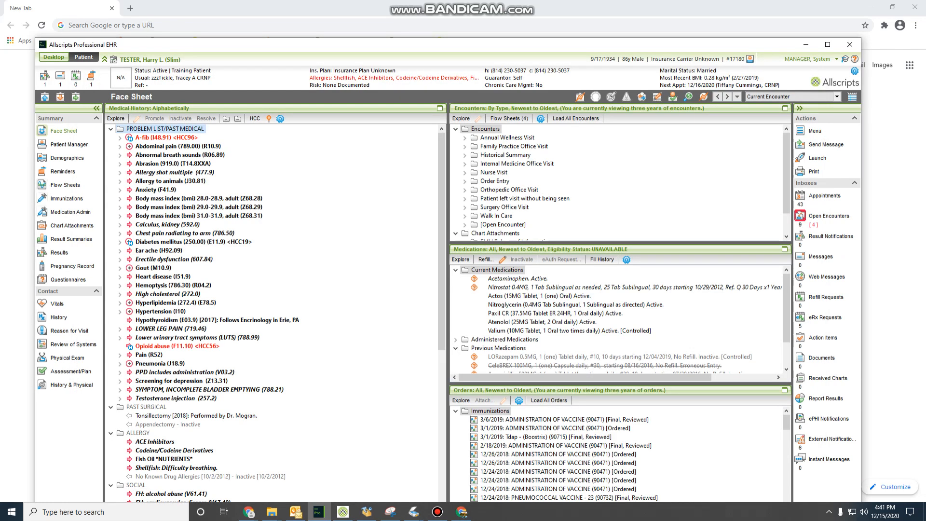
# - Add a historical Influenza (3 years and up) (90658) immunization dated 09/2020 with the comment Received at CVS, and save it as complete
pyautogui.click(67, 199)
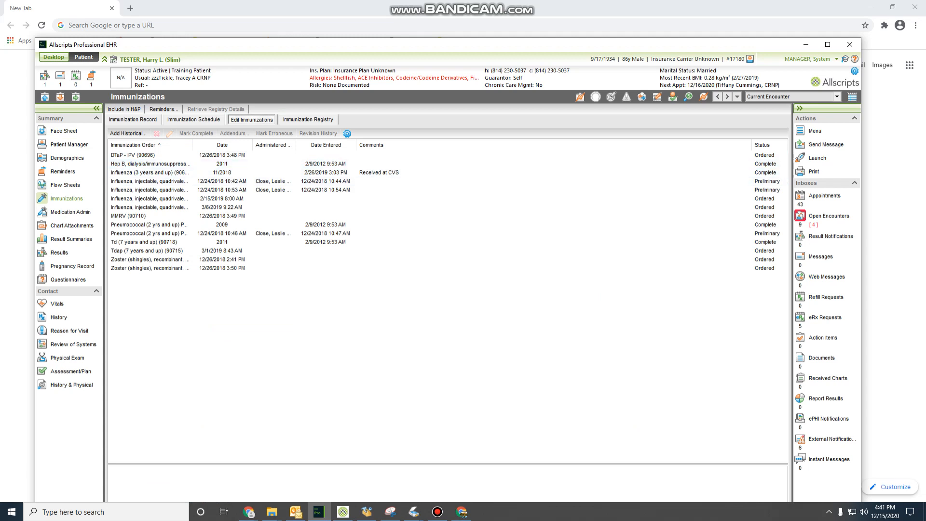
pyautogui.click(251, 120)
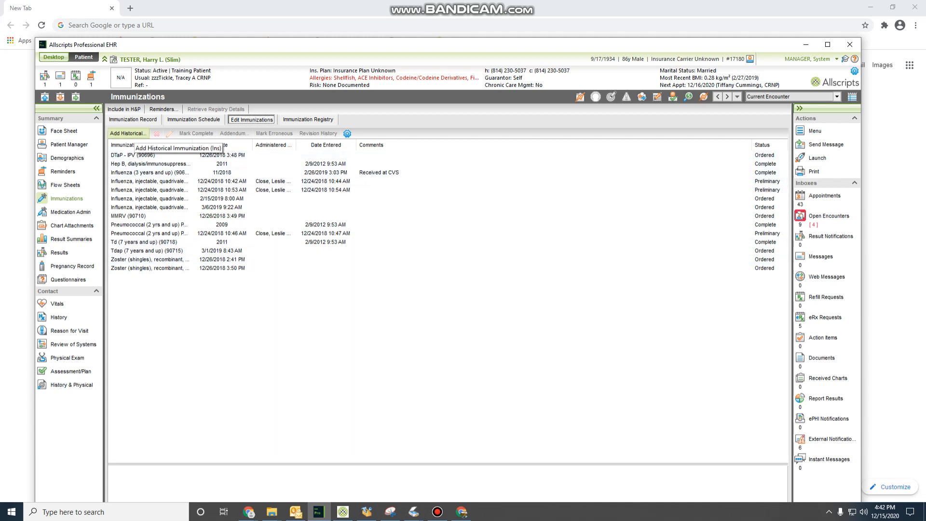
pyautogui.click(128, 133)
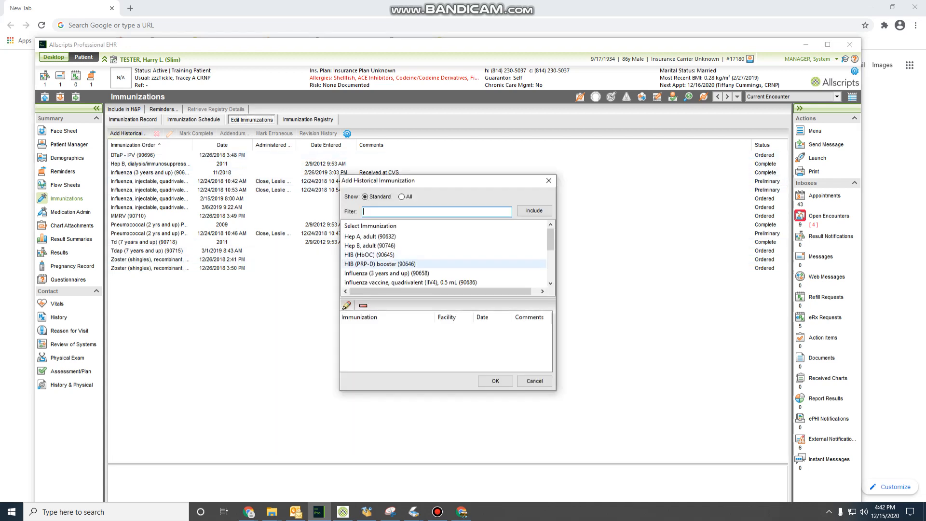
pyautogui.doubleClick(386, 273)
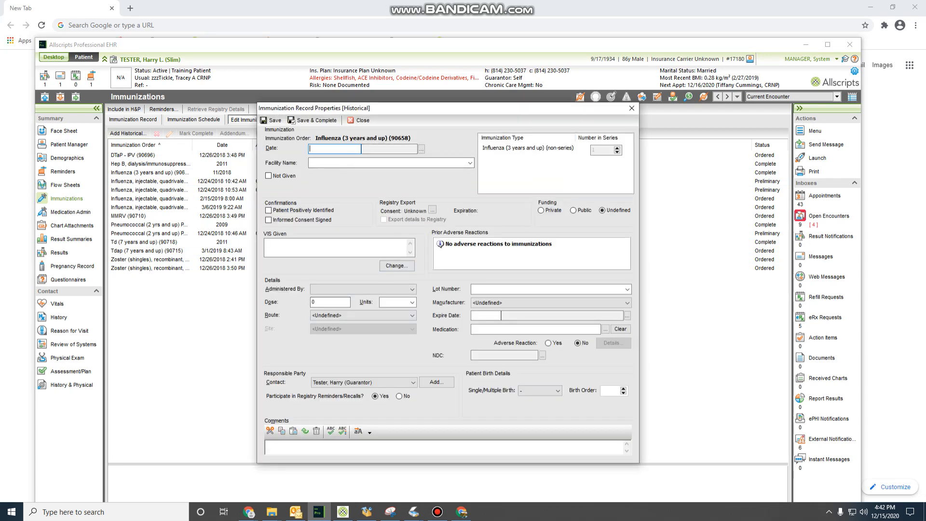
pyautogui.click(282, 445)
pyautogui.write('Received at CVS')
pyautogui.click(335, 148)
pyautogui.write('09')
pyautogui.write('/2020')
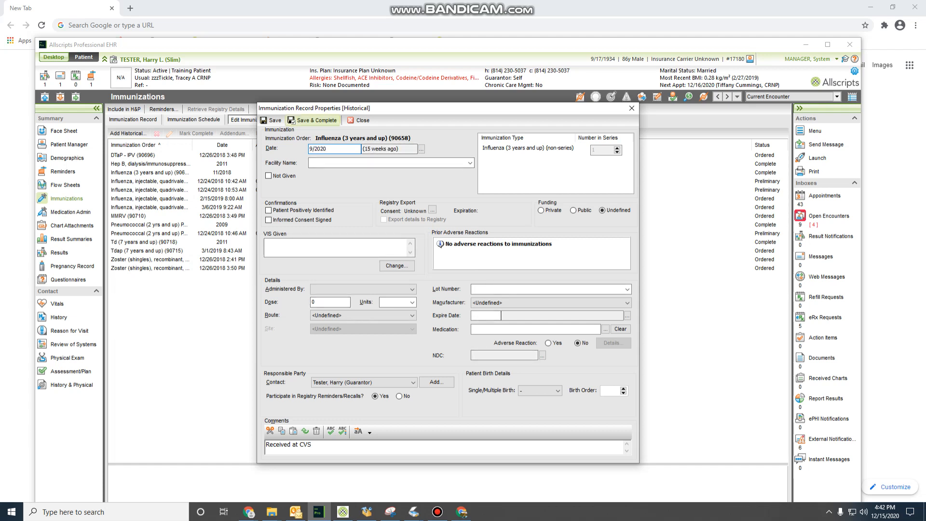
pyautogui.click(312, 120)
pyautogui.click(496, 380)
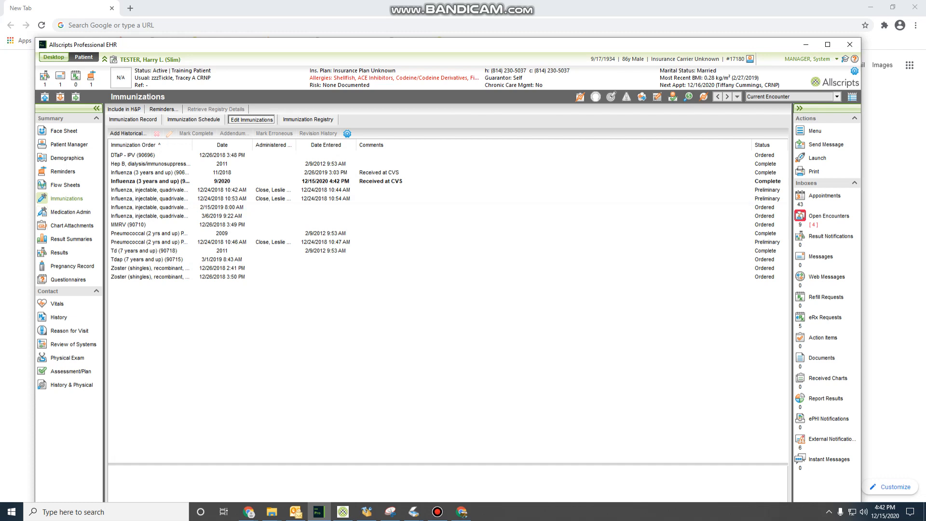
# - View the patient's Medication Admin list and Chart Attachments
pyautogui.click(70, 212)
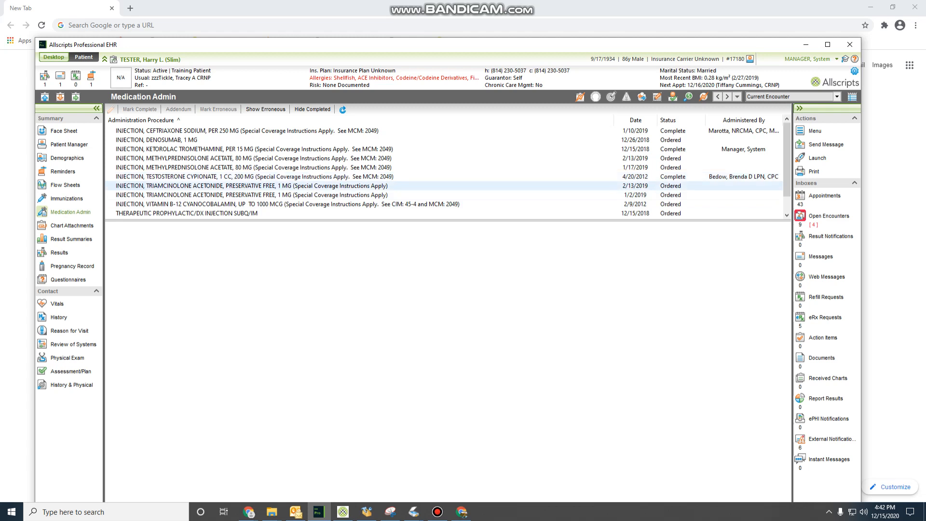
pyautogui.click(71, 226)
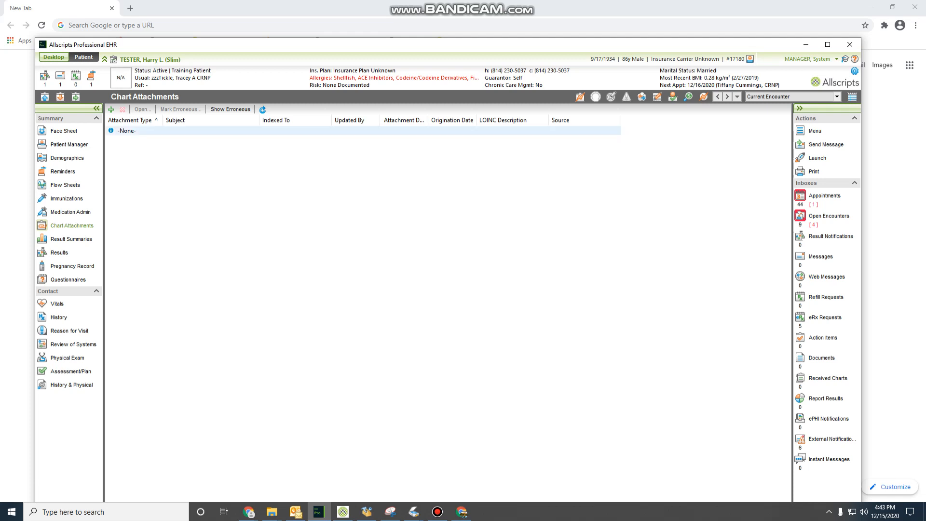
# - Display the patient's Result Summaries with the Diabetes template and the date range set to All past dates
pyautogui.click(71, 239)
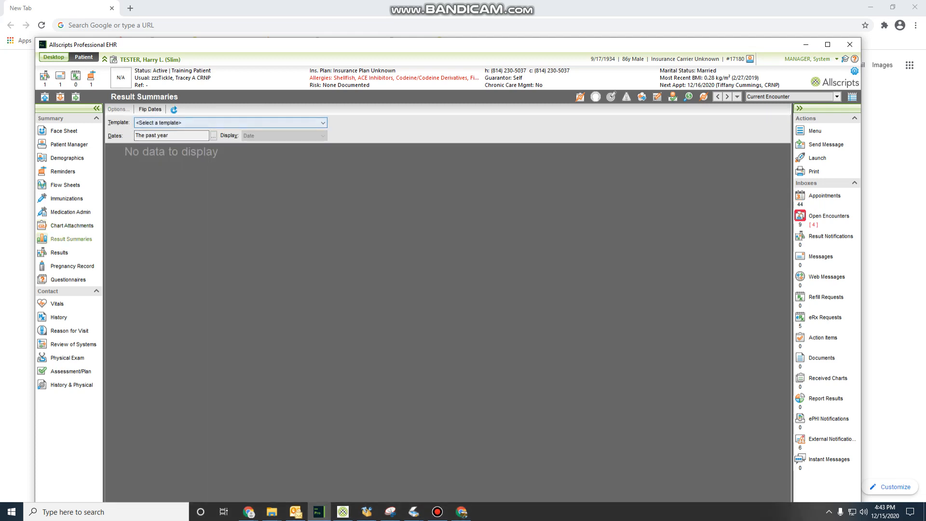
pyautogui.click(322, 123)
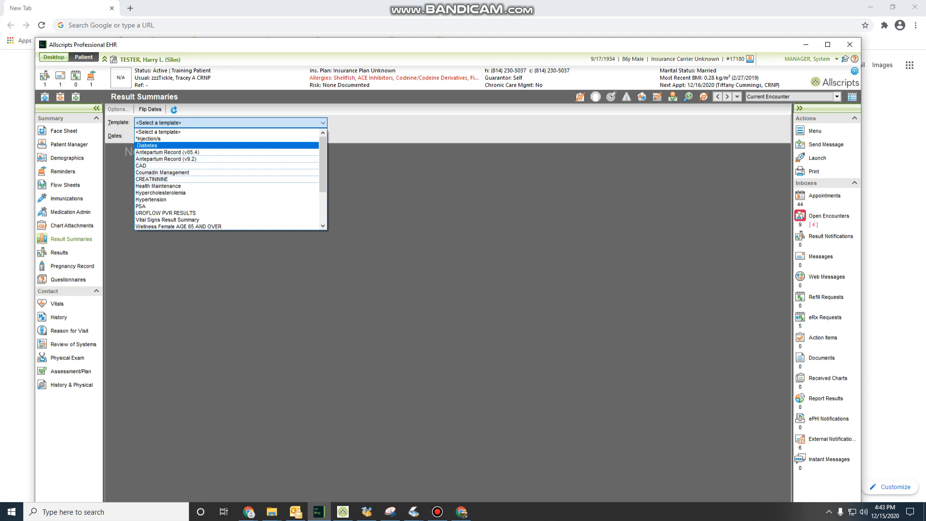
pyautogui.click(150, 145)
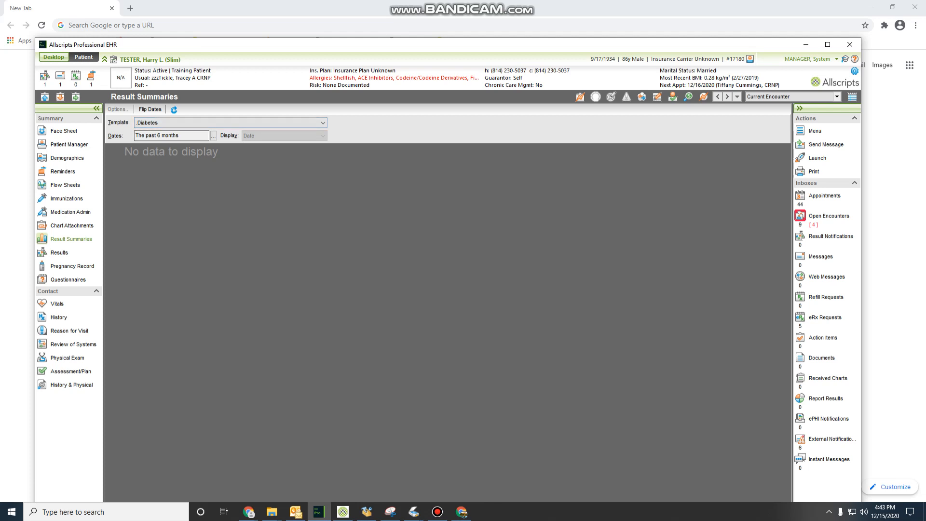
pyautogui.click(213, 135)
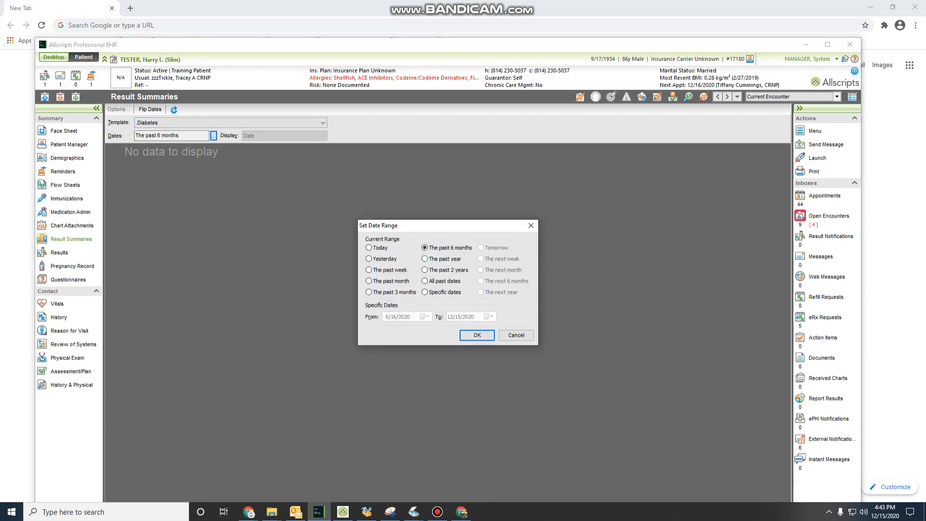
pyautogui.click(425, 292)
pyautogui.click(424, 281)
pyautogui.click(466, 336)
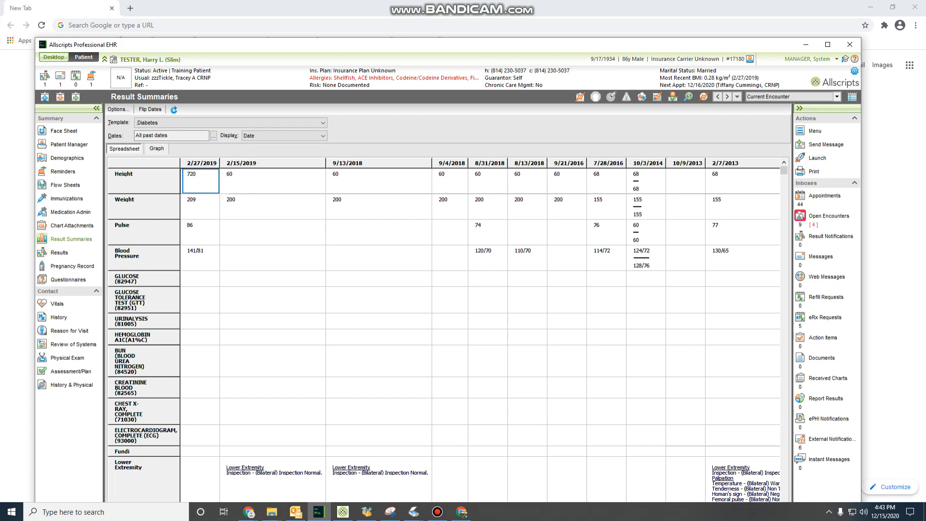
# - View the patient's Results and Pregnancy Record sections
pyautogui.click(59, 253)
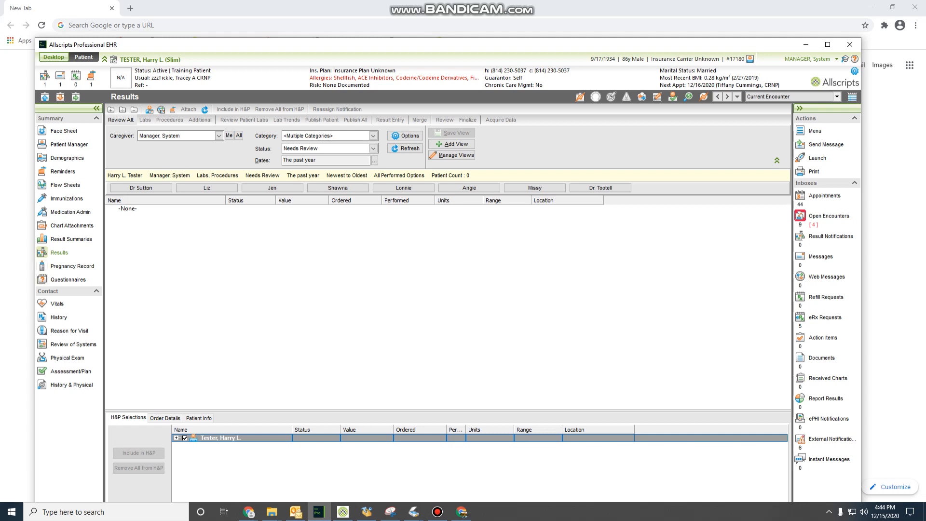
pyautogui.click(71, 266)
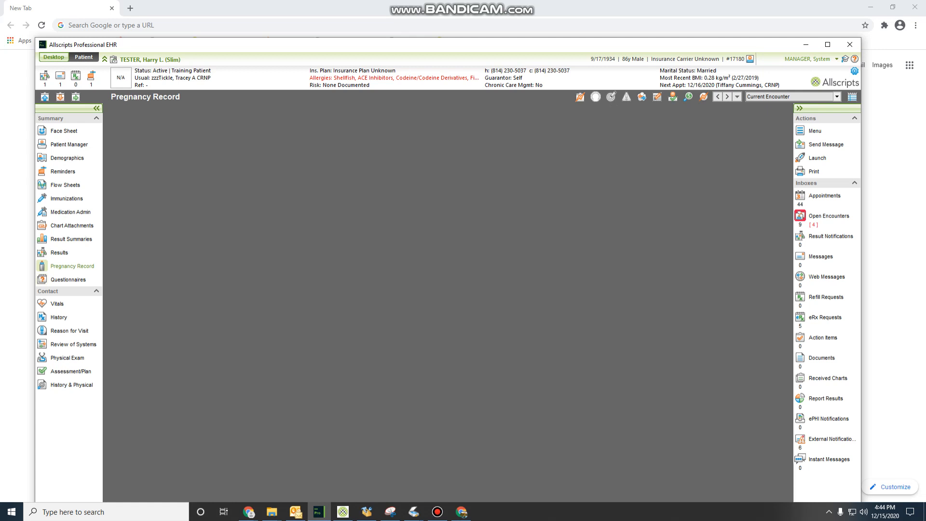
# - Add a Brief Interview for Mental Status questionnaire, save it as complete with the answers blank, and view the questionnaire list without adding another
pyautogui.click(68, 280)
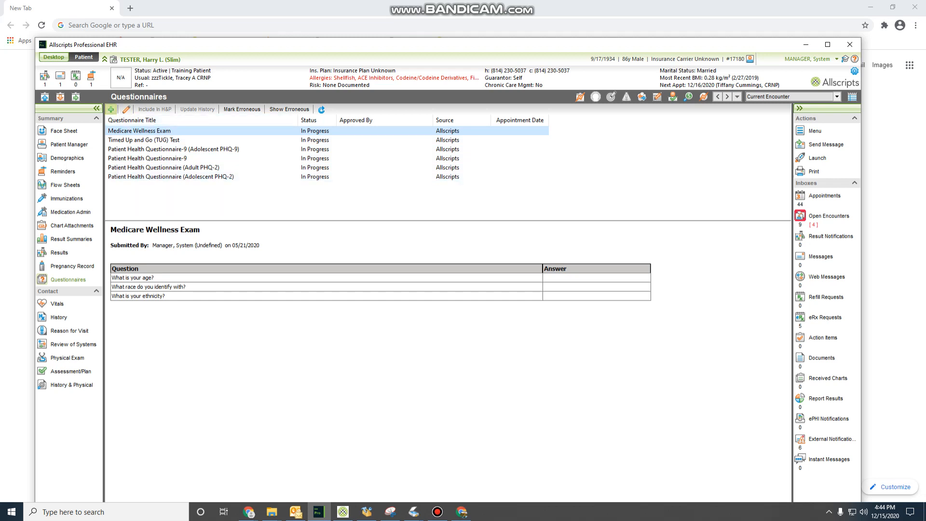
pyautogui.click(111, 109)
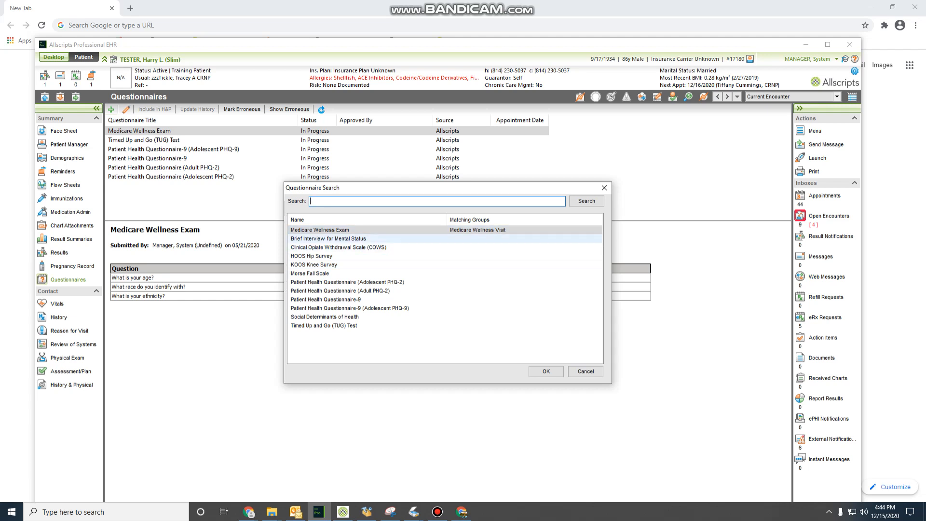
pyautogui.doubleClick(328, 239)
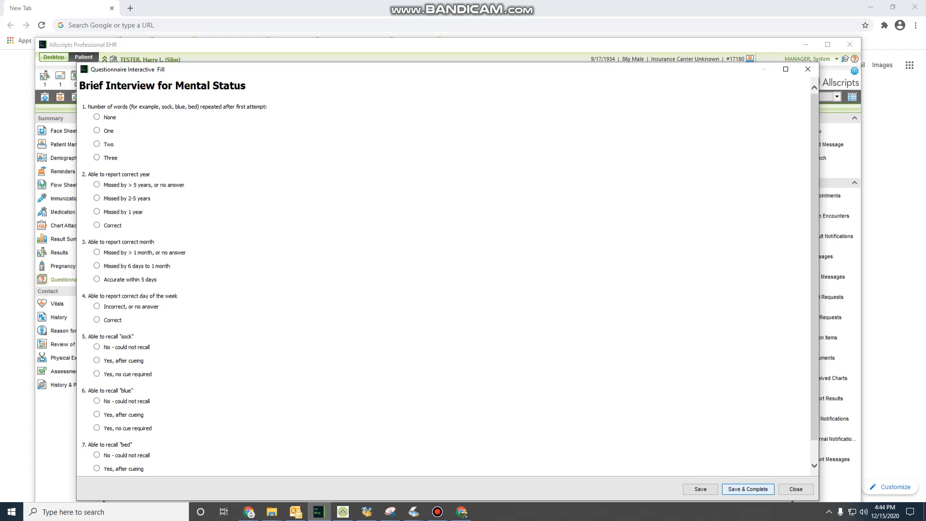
pyautogui.click(747, 489)
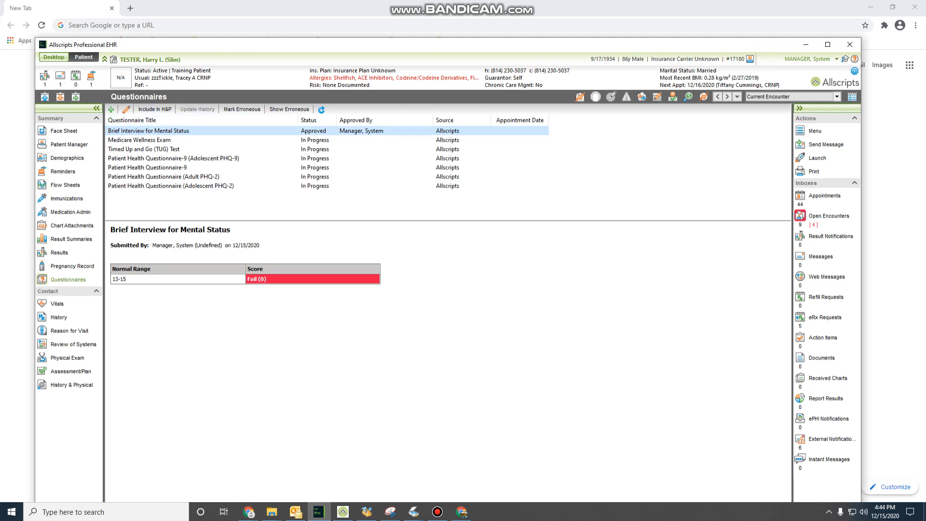
pyautogui.click(111, 110)
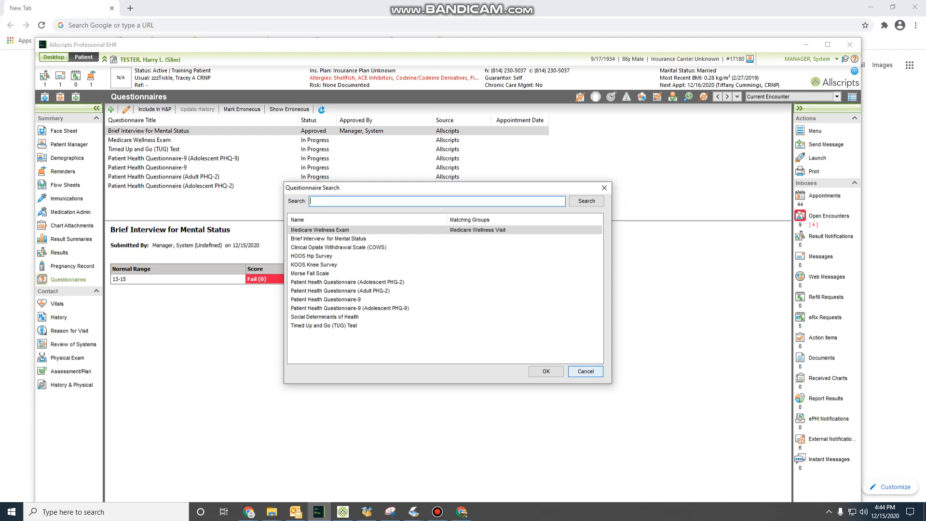
pyautogui.click(585, 370)
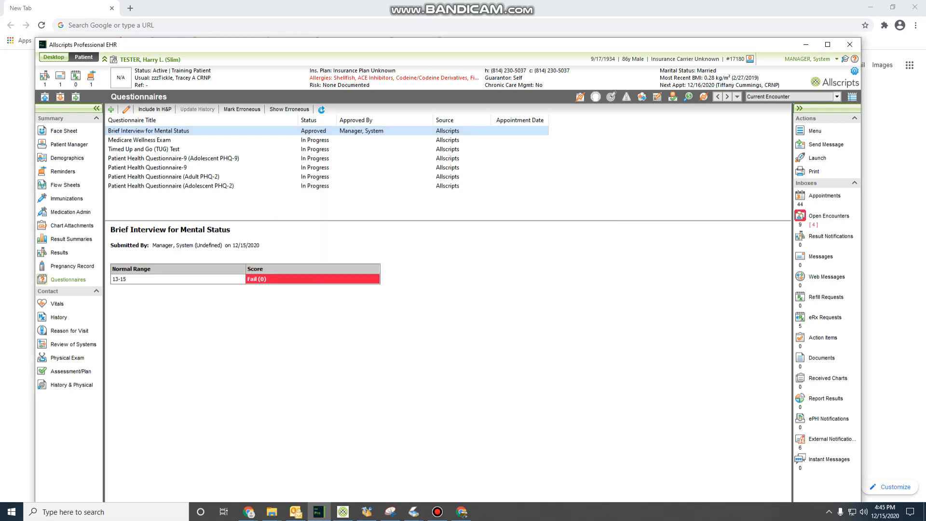